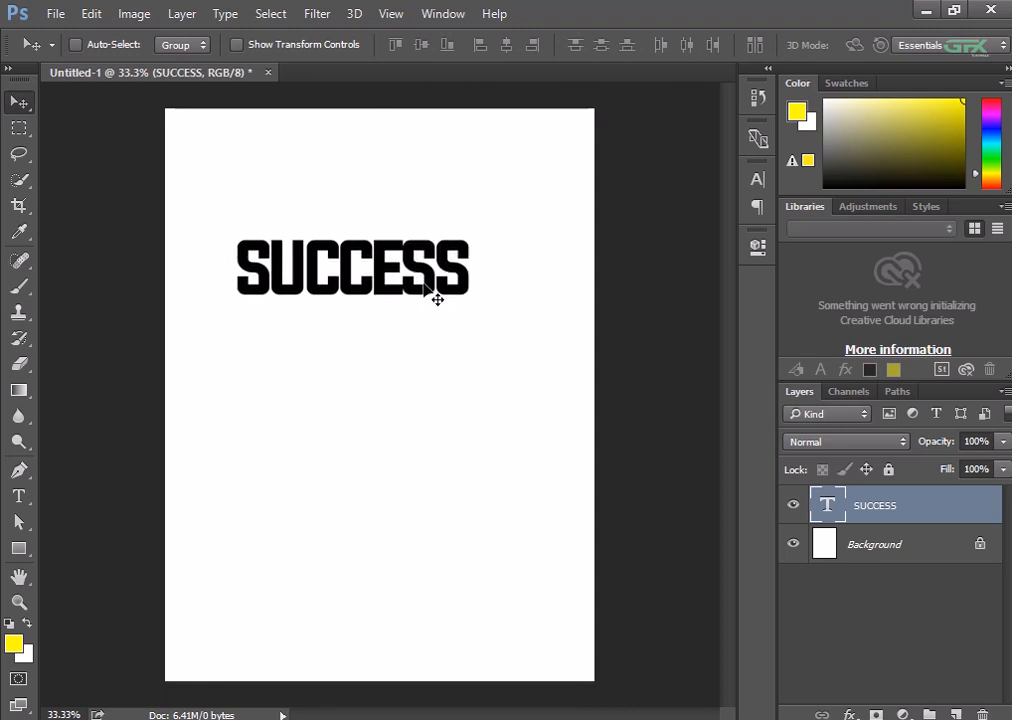
Enlarge the SUCCESS text to about 151% and centre it horizontally in the upper part of the page
key("ctrl+t")
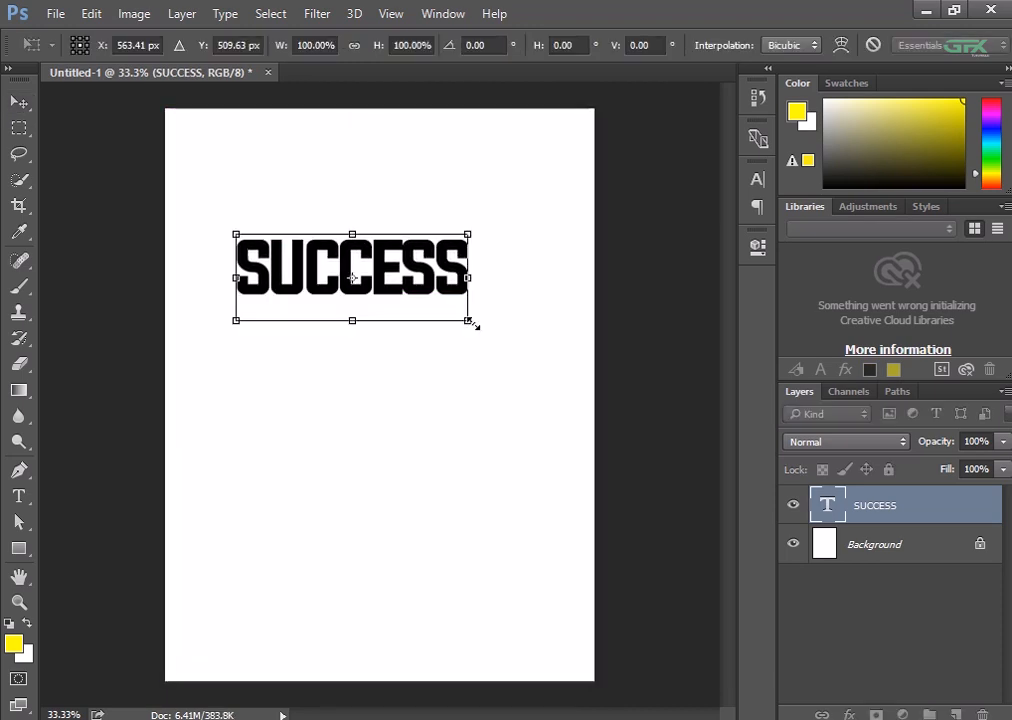
left_click_drag(471, 323, 517, 346)
left_click_drag(443, 295, 465, 266)
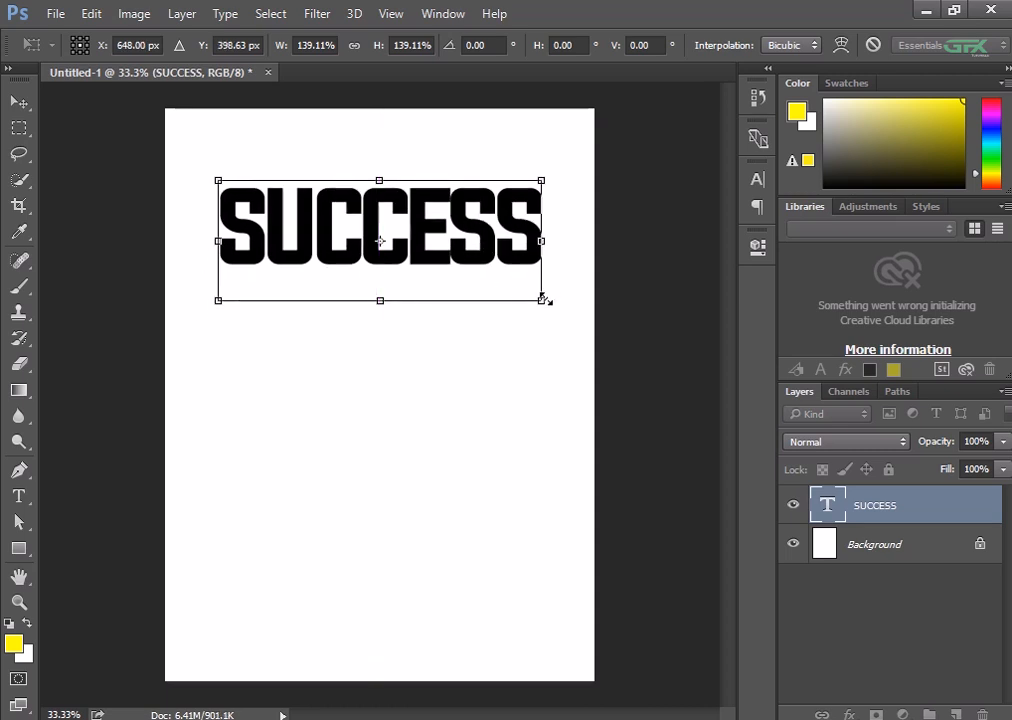
left_click_drag(542, 298, 555, 306)
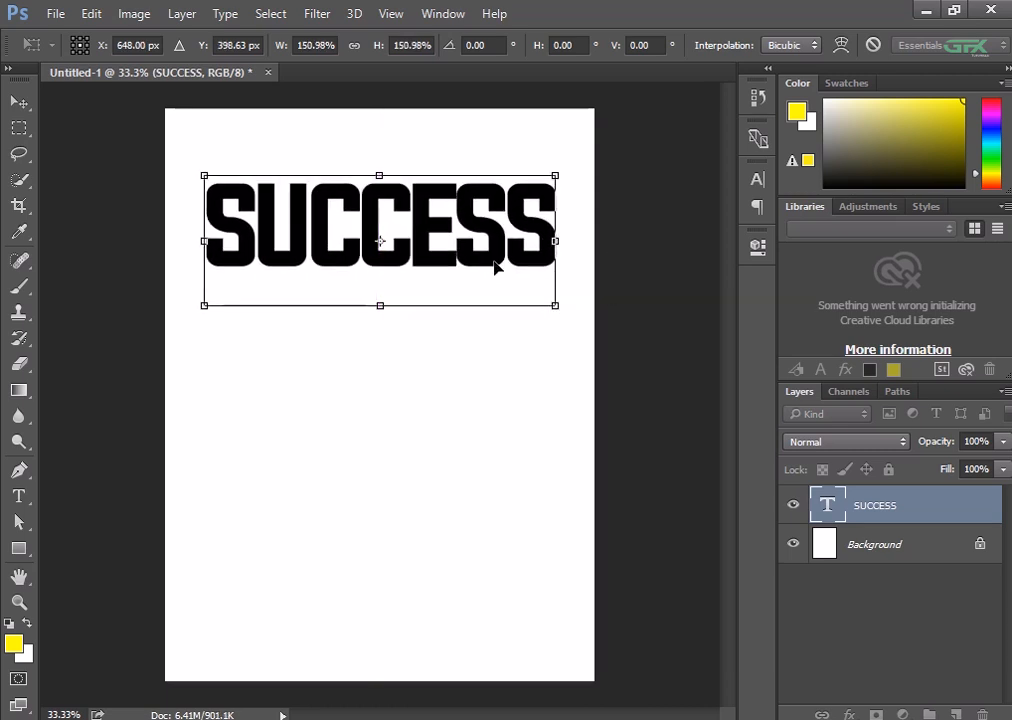
key("Return")
Set the SUCCESS text's tracking to -40 and move the text slightly upward on the page
left_click(16, 498)
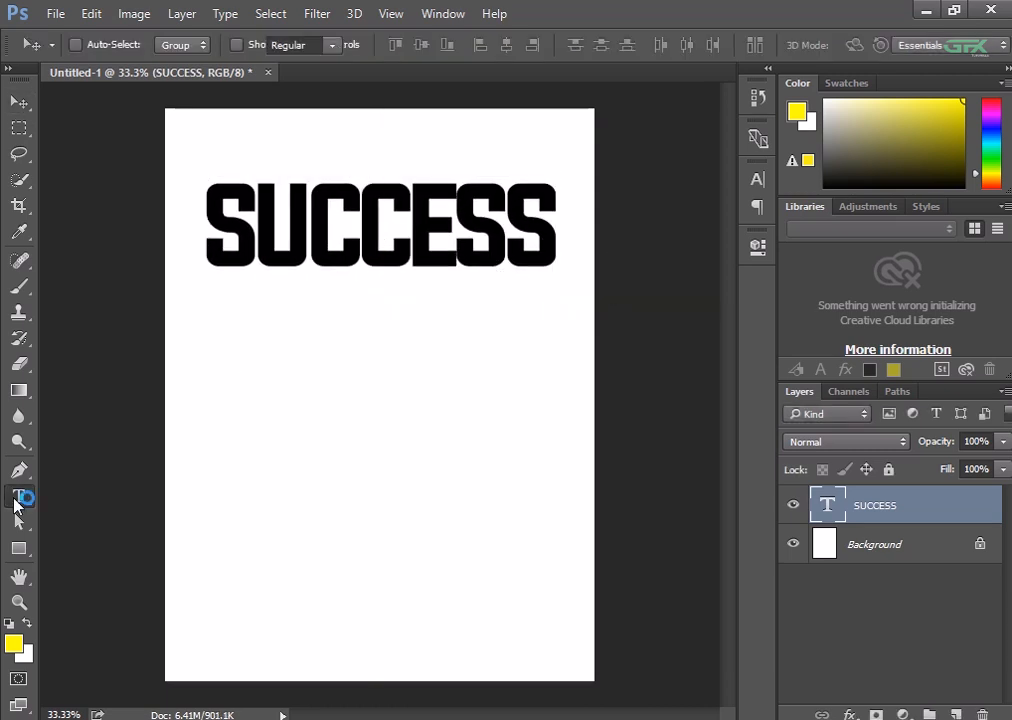
left_click(783, 45)
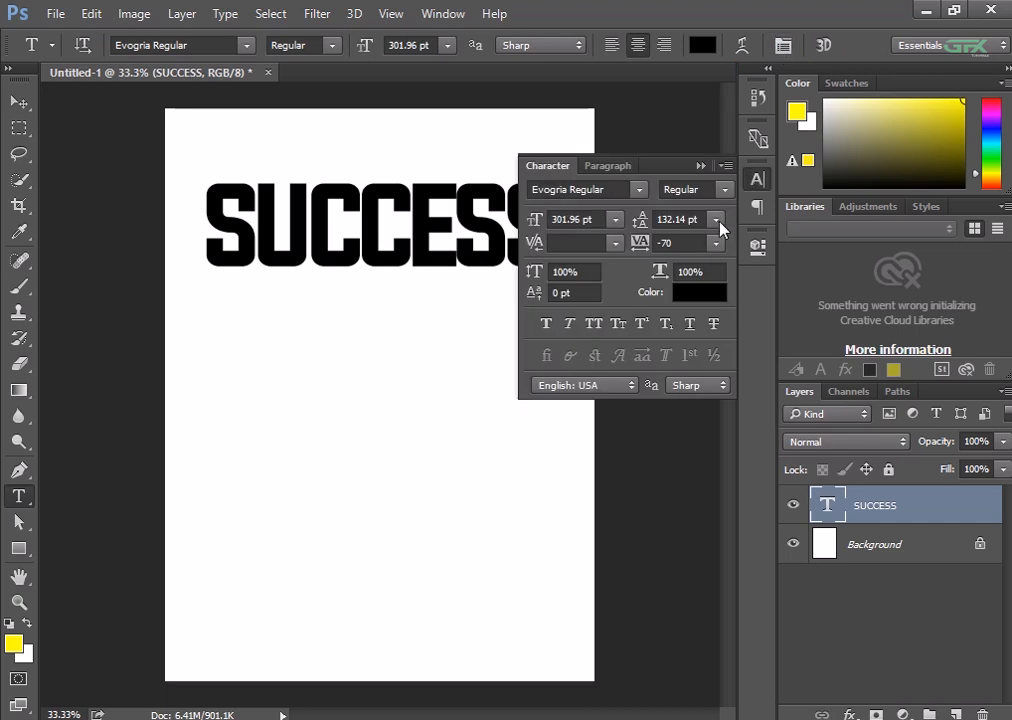
left_click(716, 243)
left_click(712, 309)
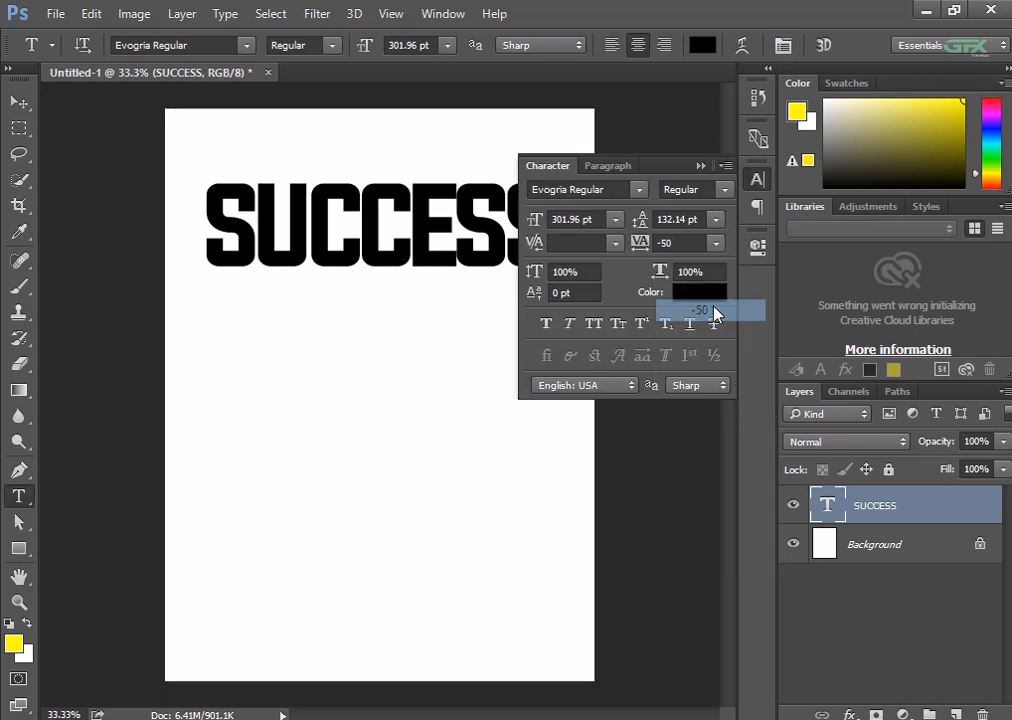
left_click(697, 243)
key("Return")
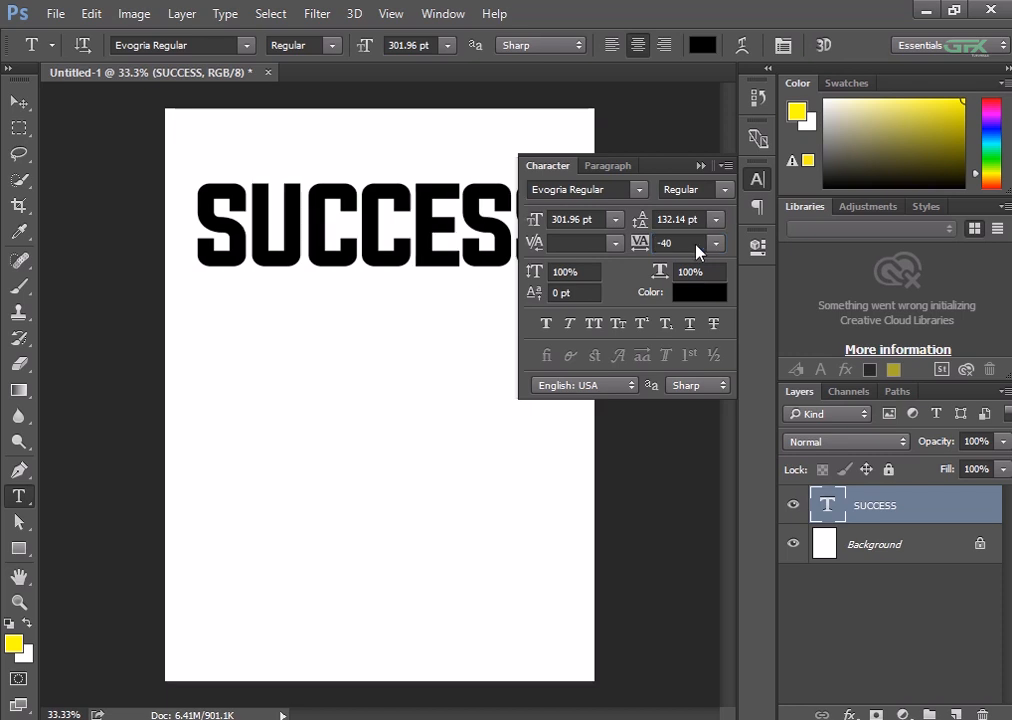
left_click(704, 166)
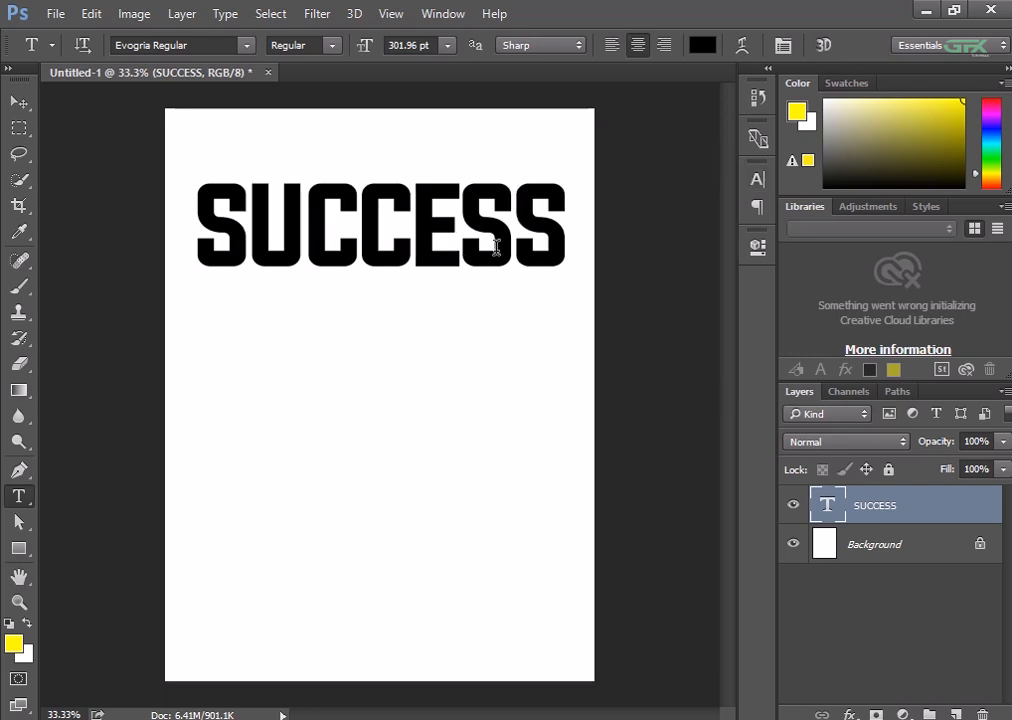
left_click(18, 103)
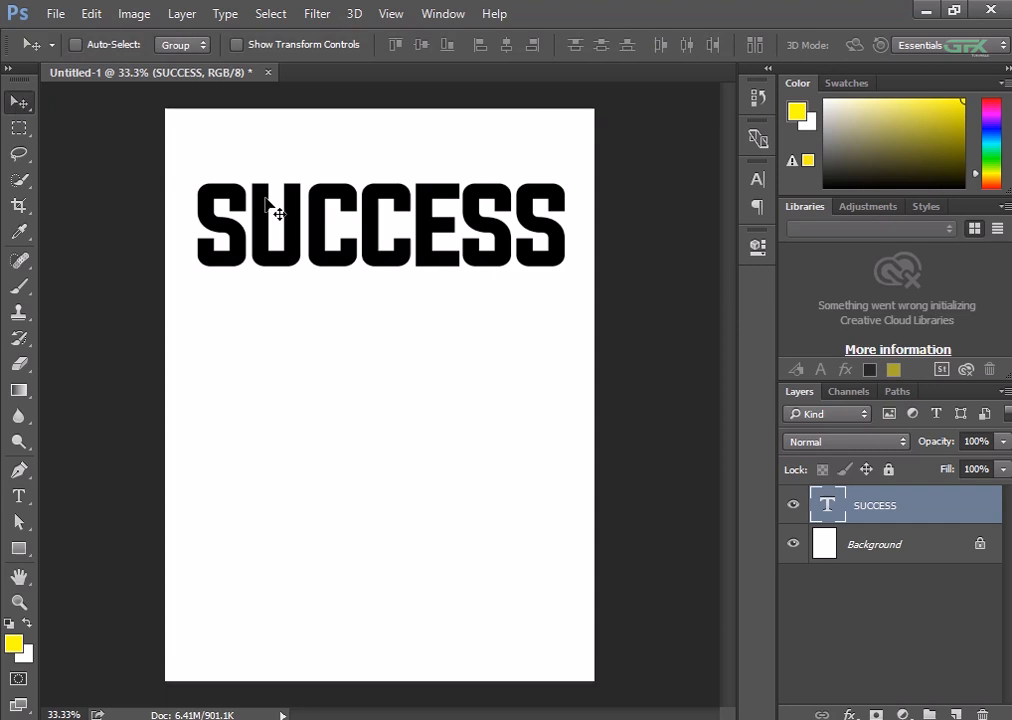
left_click_drag(271, 210, 268, 201)
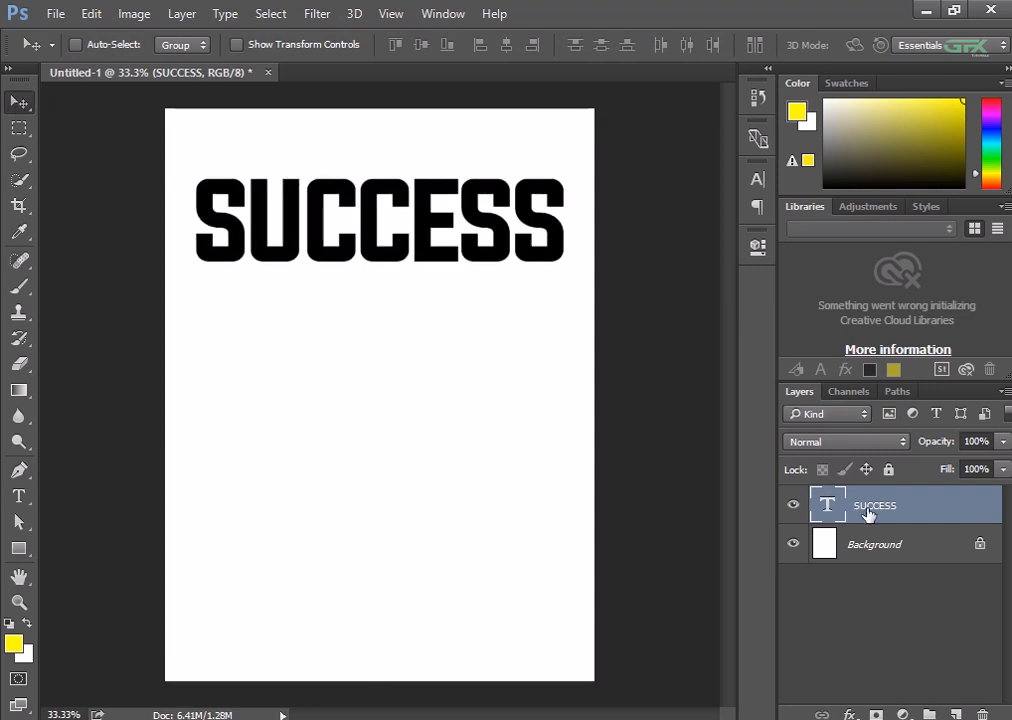
Duplicate the SUCCESS text layer and convert the copy to a shape
left_click_drag(868, 513, 955, 714)
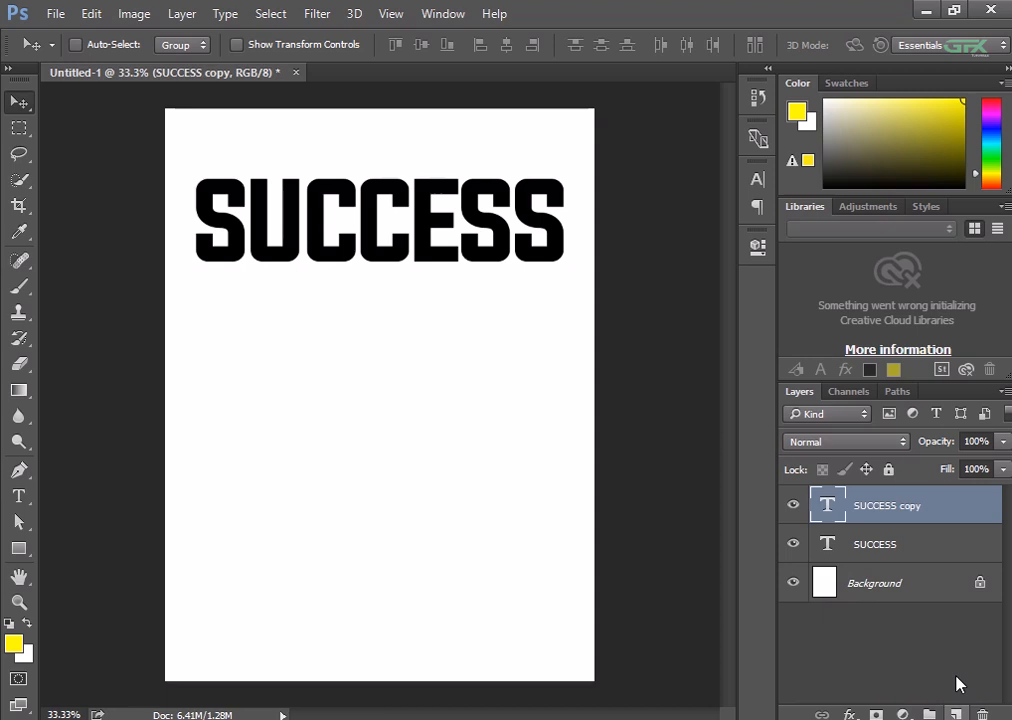
right_click(935, 515)
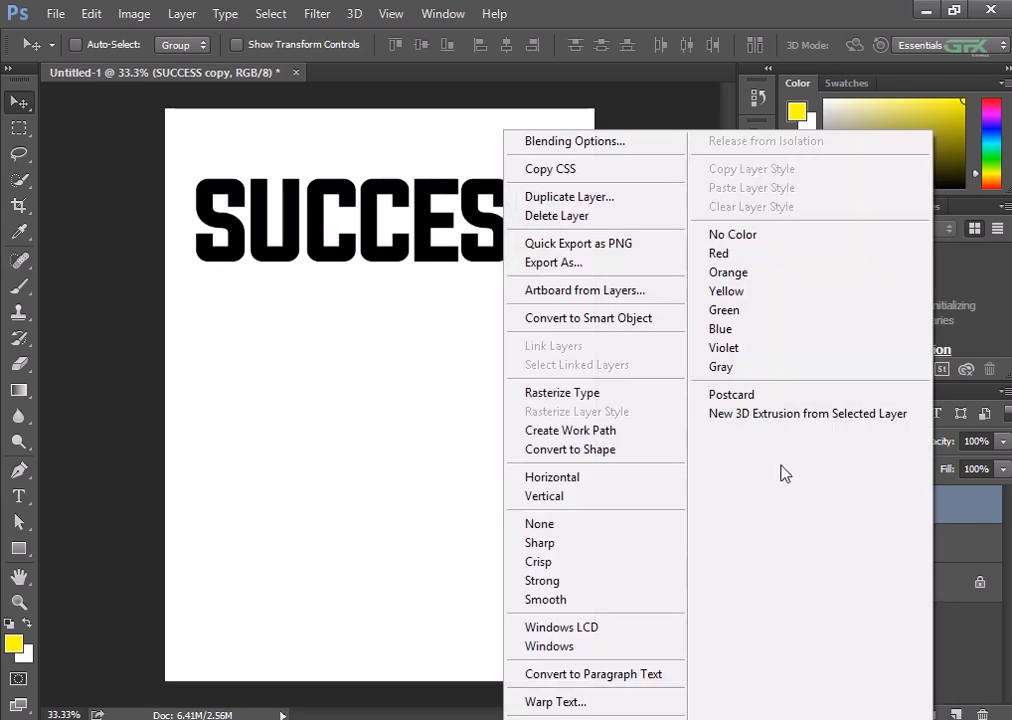
left_click(666, 449)
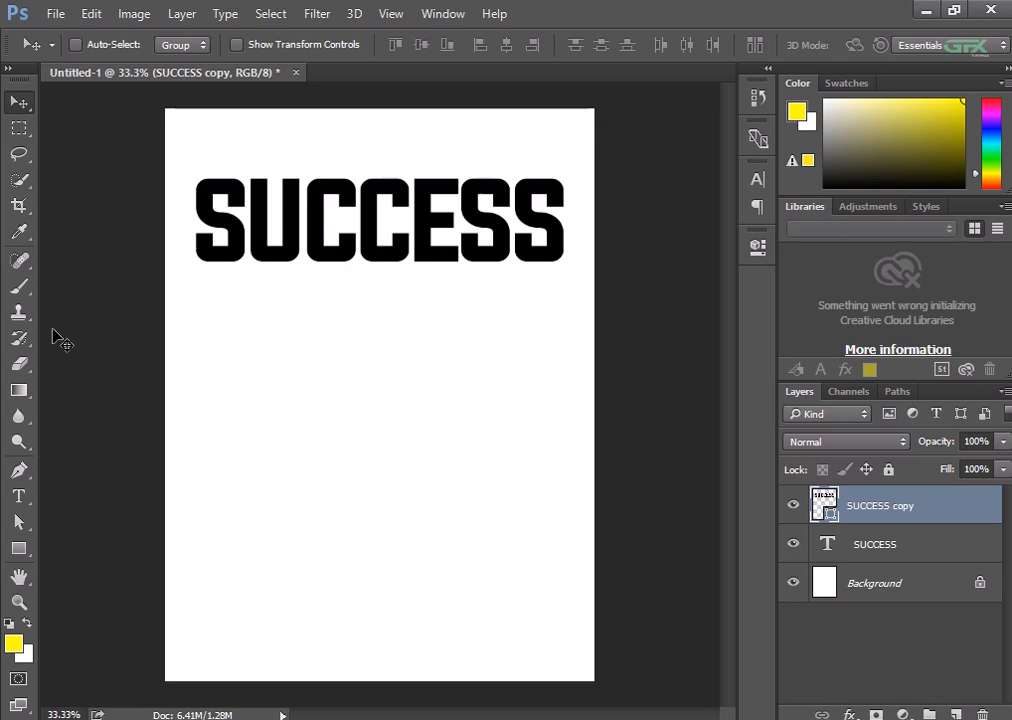
Stretch the bottom anchor points of the SUCCESS shape straight down to a total height of about 1318 px
left_click(20, 524)
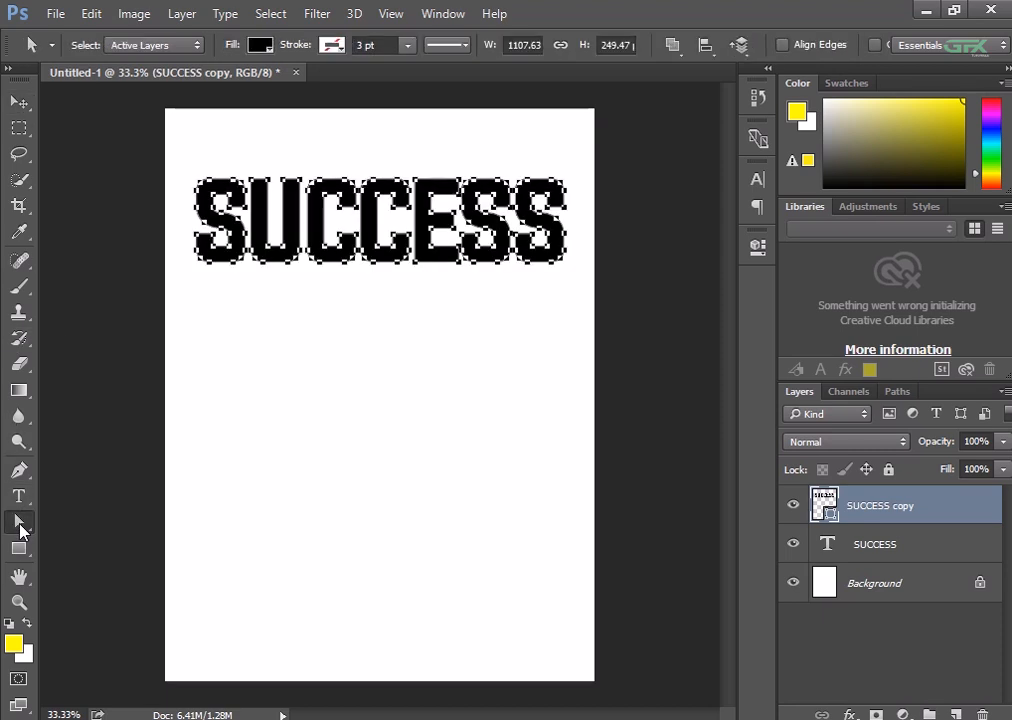
left_click(157, 238)
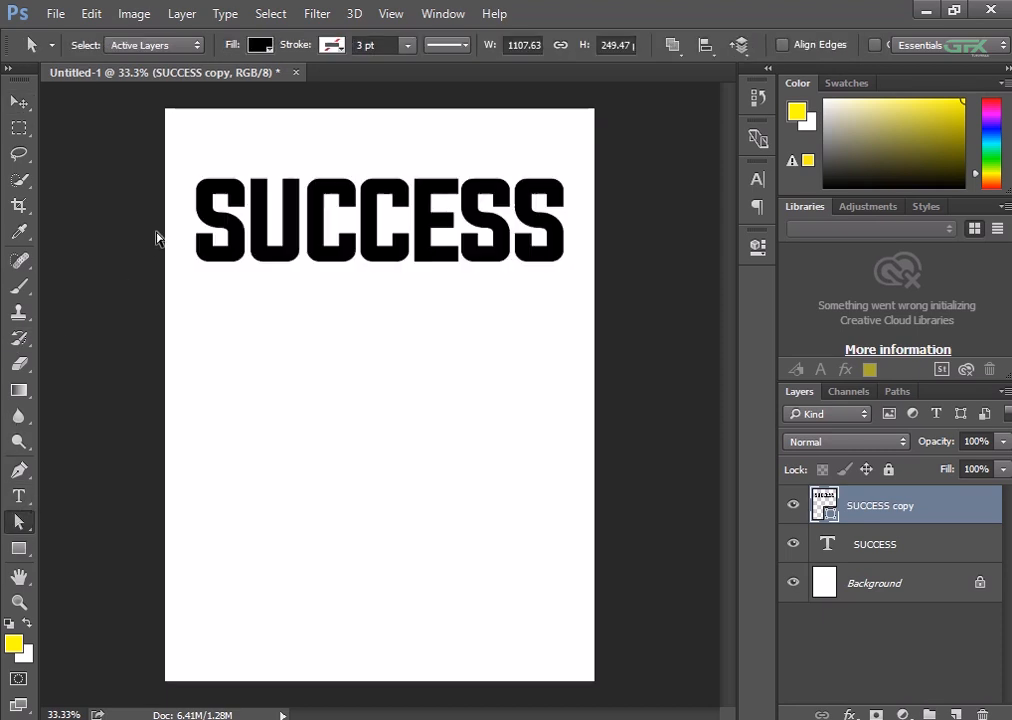
left_click_drag(181, 242, 605, 291)
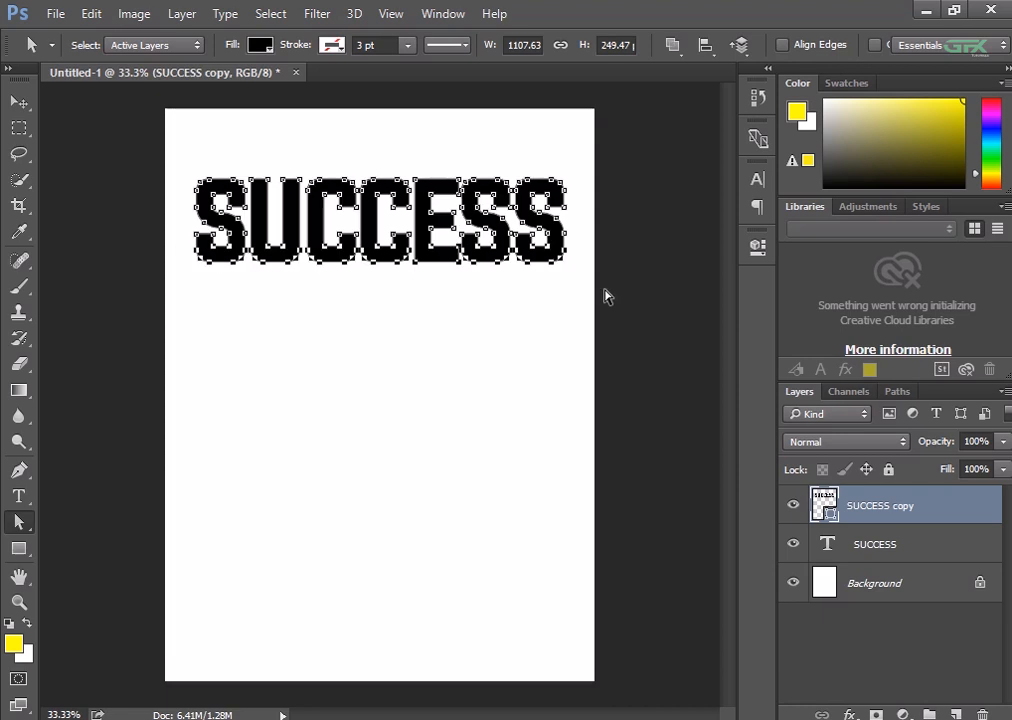
key("ctrl+plus")
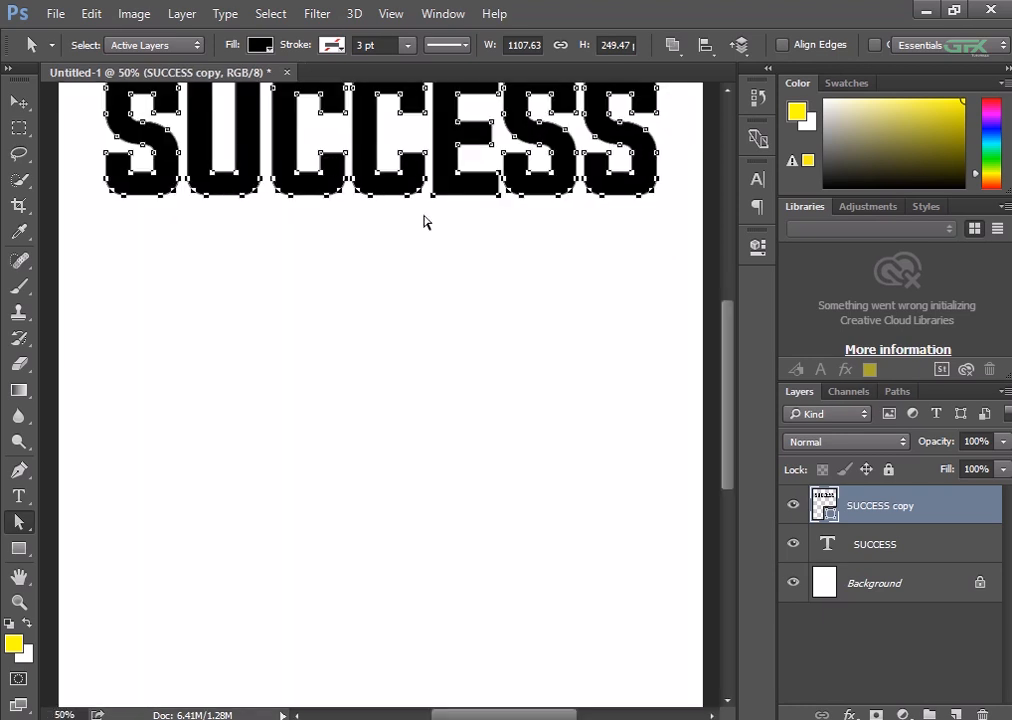
left_click_drag(320, 180, 316, 673)
key("ctrl+minus")
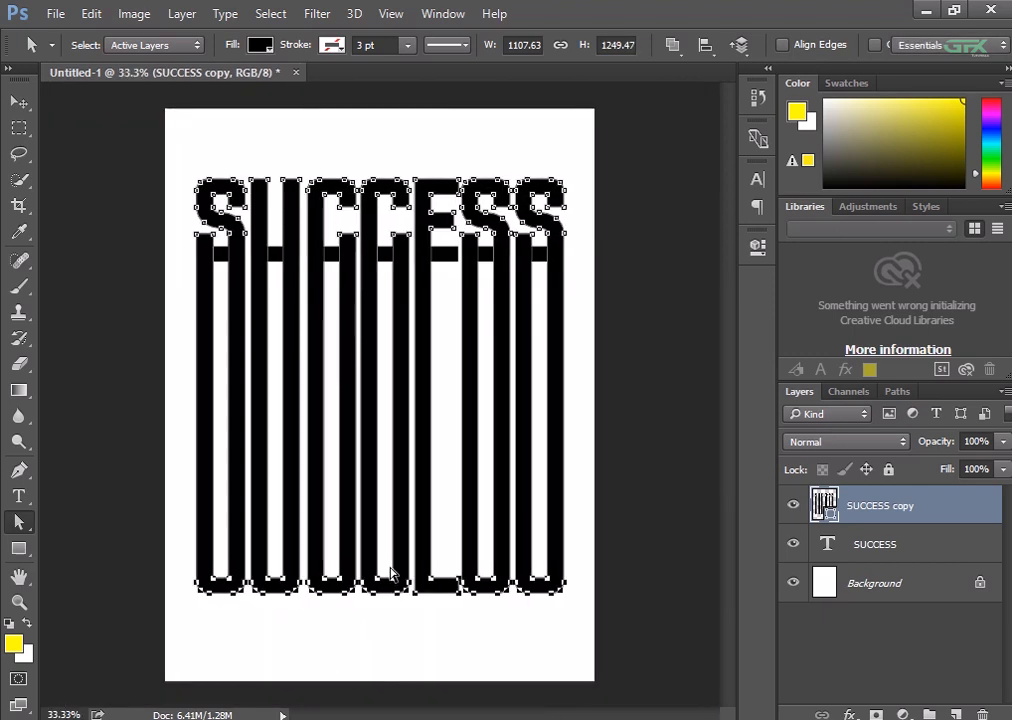
left_click_drag(395, 586, 395, 607)
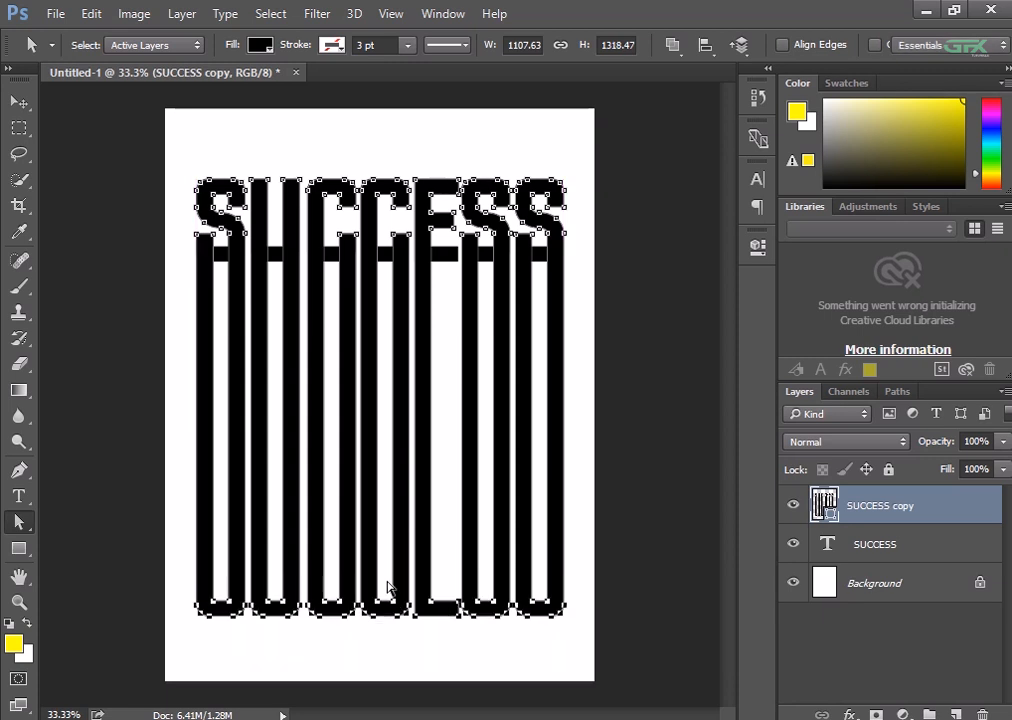
Hide the original SUCCESS text layer beneath the stretched lettering
left_click(21, 106)
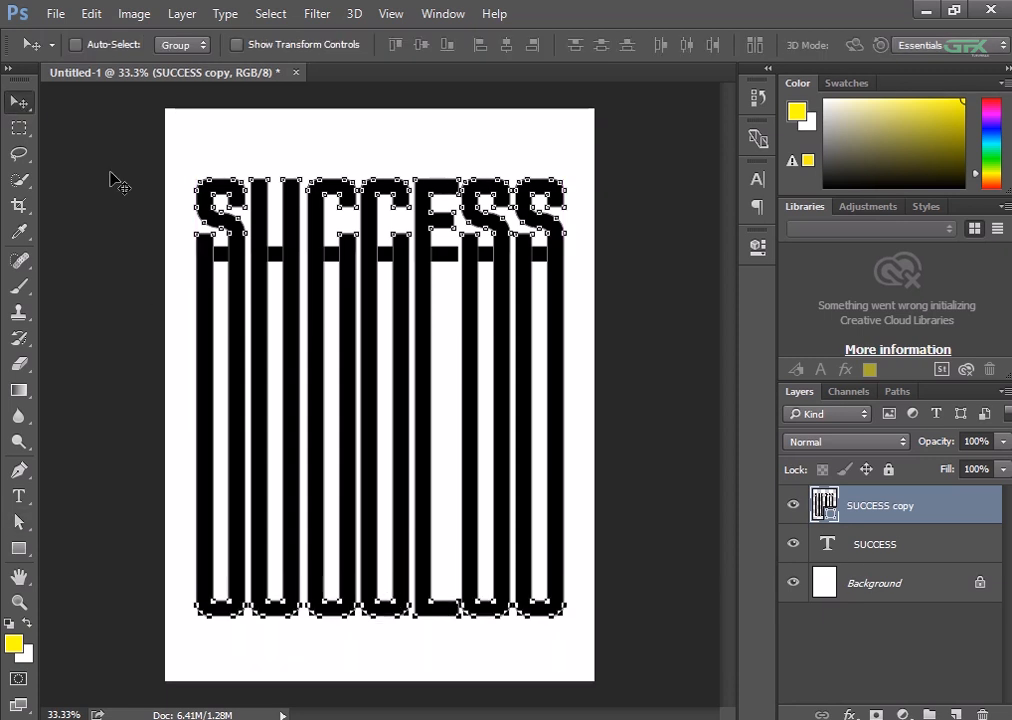
left_click(792, 547)
left_click(880, 560)
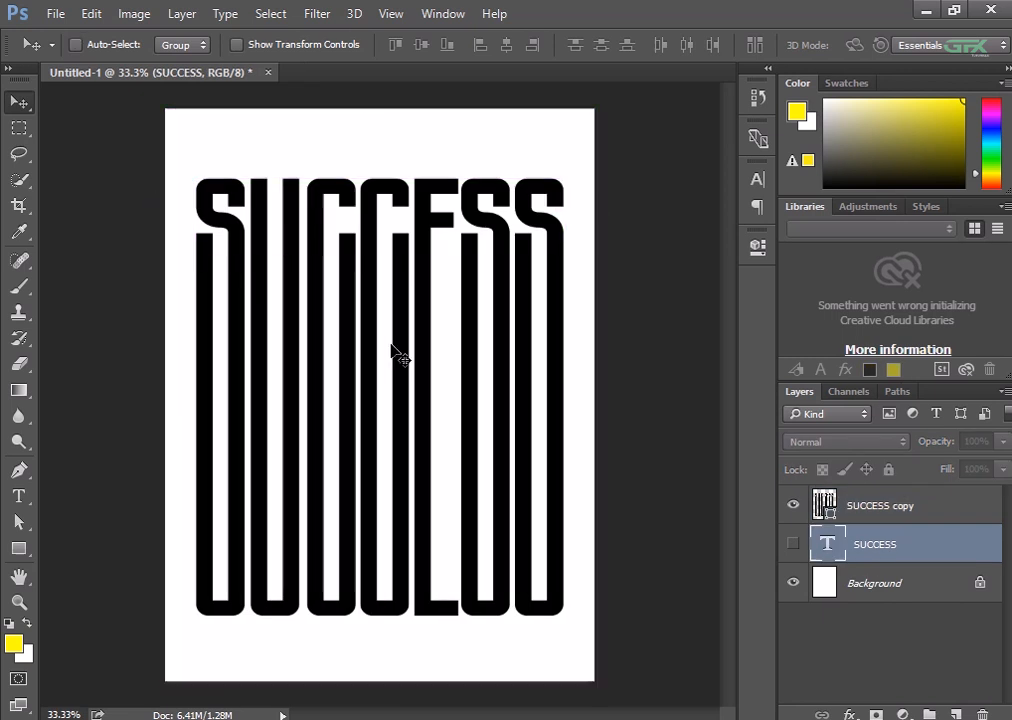
Scale the stretched SUCCESS shape up slightly about its centre to leave narrower margins on the page
left_click(895, 513)
left_click_drag(519, 472, 515, 467)
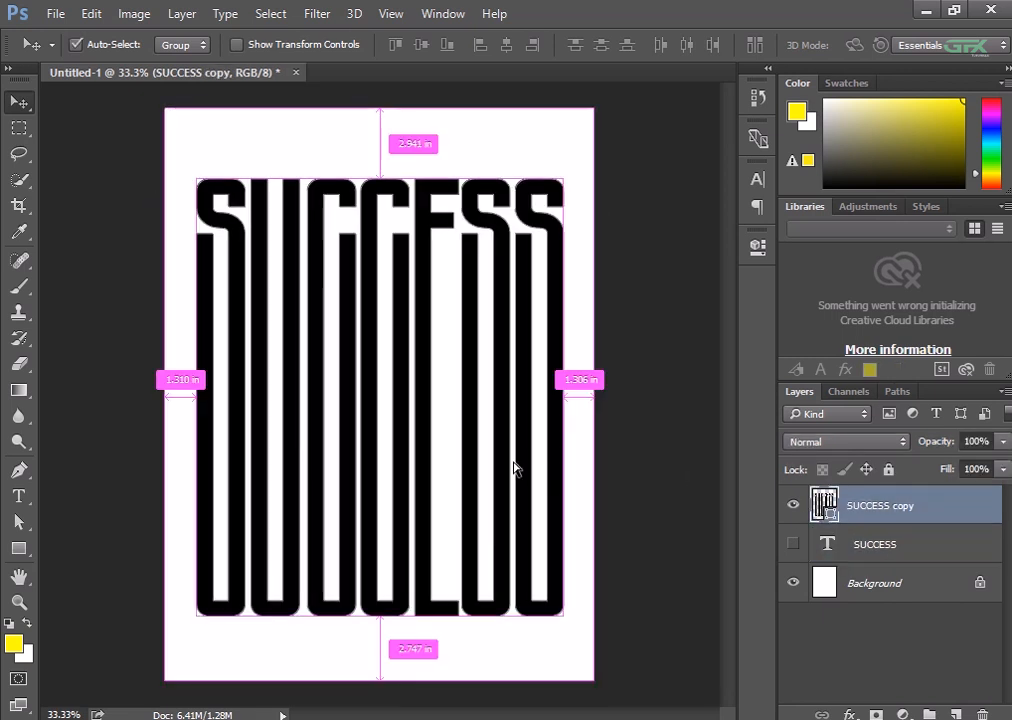
key("ctrl+t")
mouse_move(565, 181)
left_mouse_down()
mouse_move(583, 174)
mouse_move(571, 167)
left_mouse_up()
key("Return")
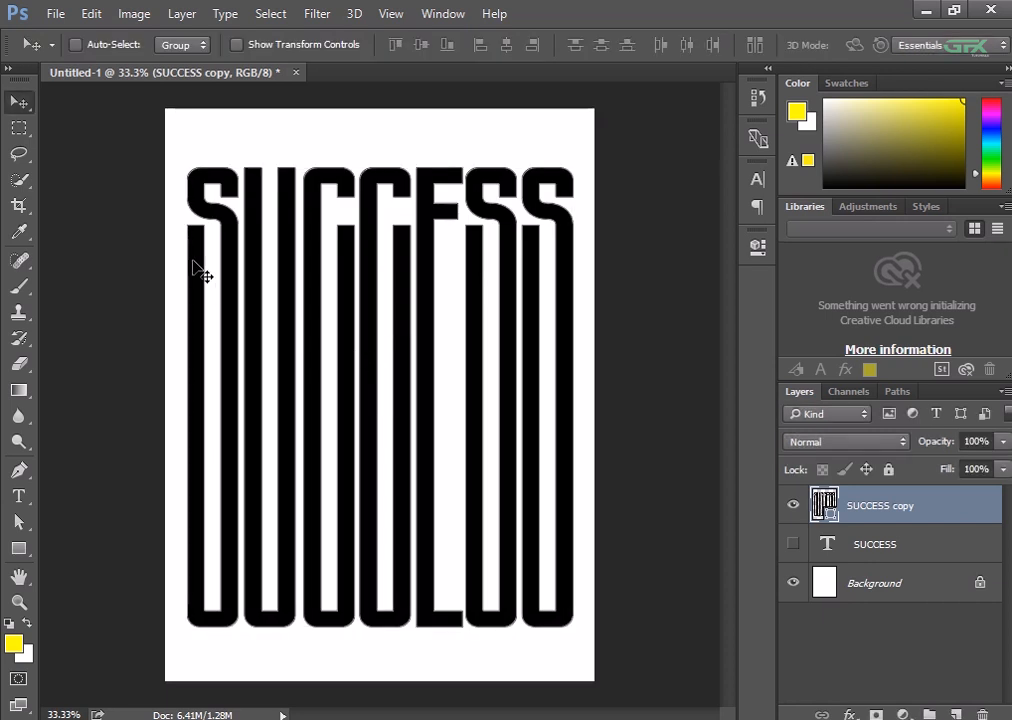
Open IMAGE.jpg, unlock its background layer and bring the picture into the Untitled-1 document above the lettering
left_click(55, 13)
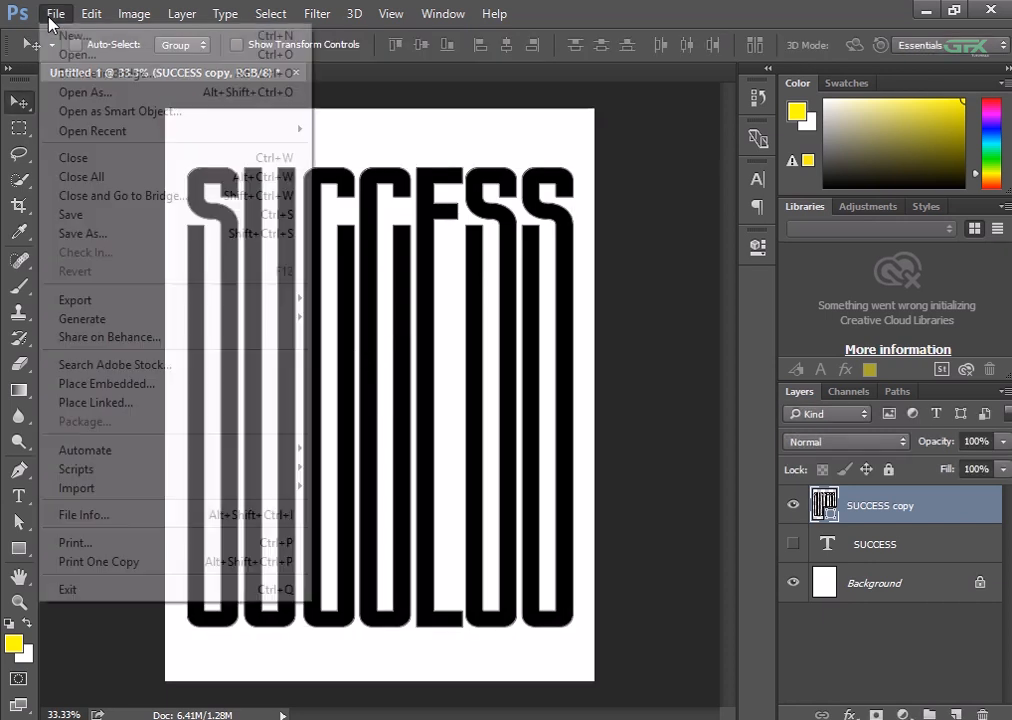
left_click(40, 50)
left_click(840, 697)
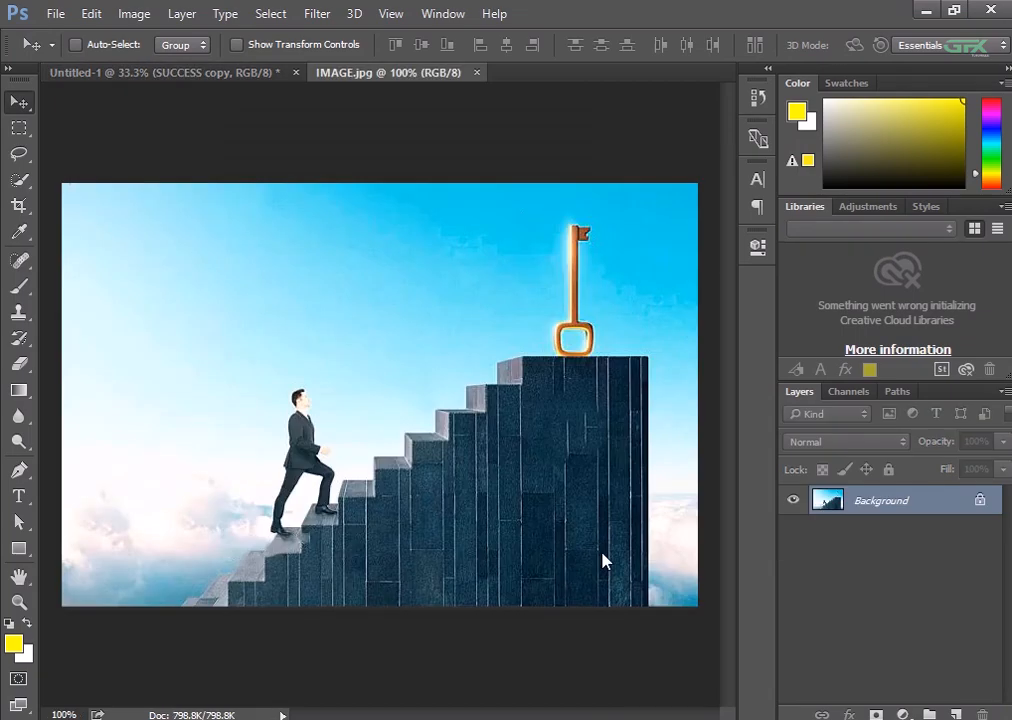
left_click(983, 502)
left_click_drag(438, 500, 375, 437)
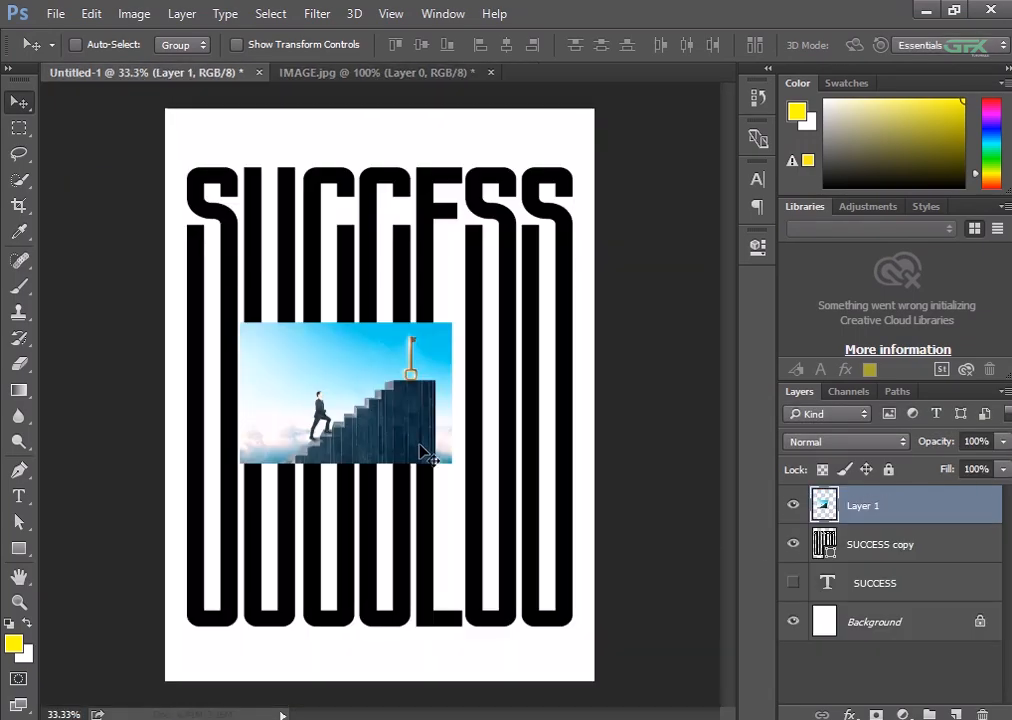
Enlarge the staircase picture to span the page width over the lettering and clip it to the stretched SUCCESS shape
key("ctrl+t")
left_click_drag(452, 463, 662, 606)
left_click_drag(539, 523, 509, 545)
key("Return")
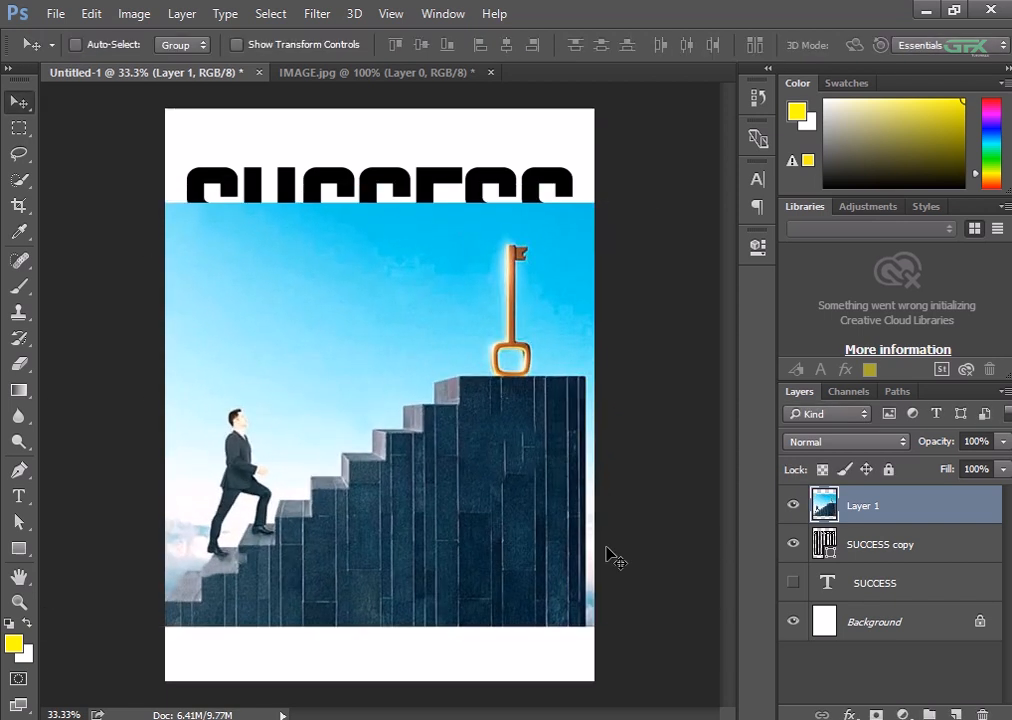
right_click(847, 528)
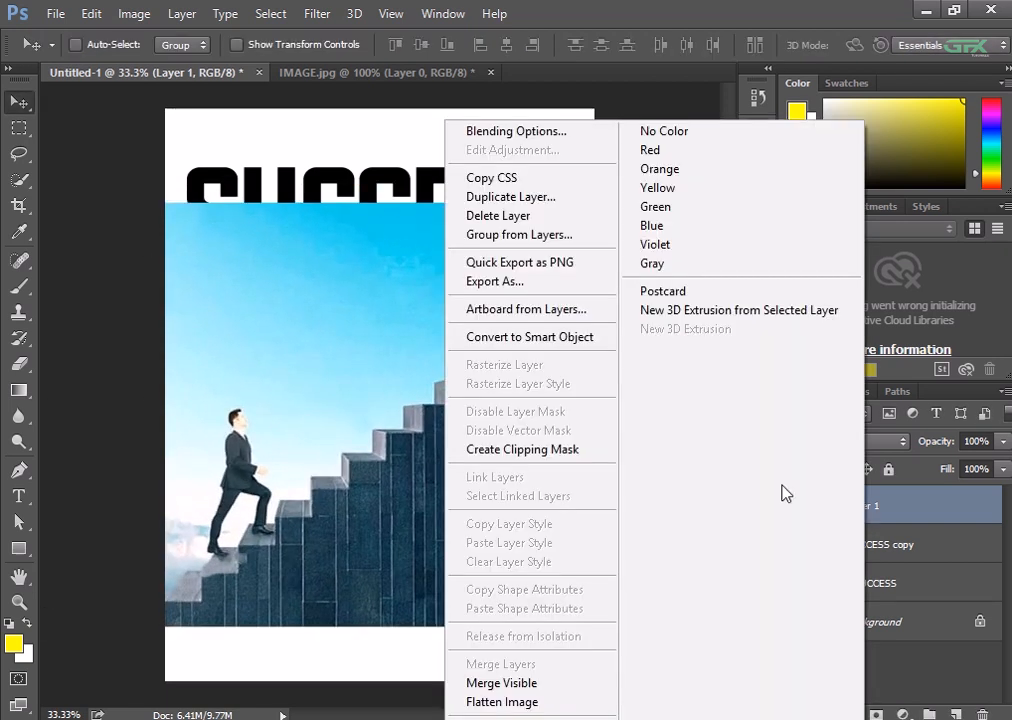
left_click(588, 461)
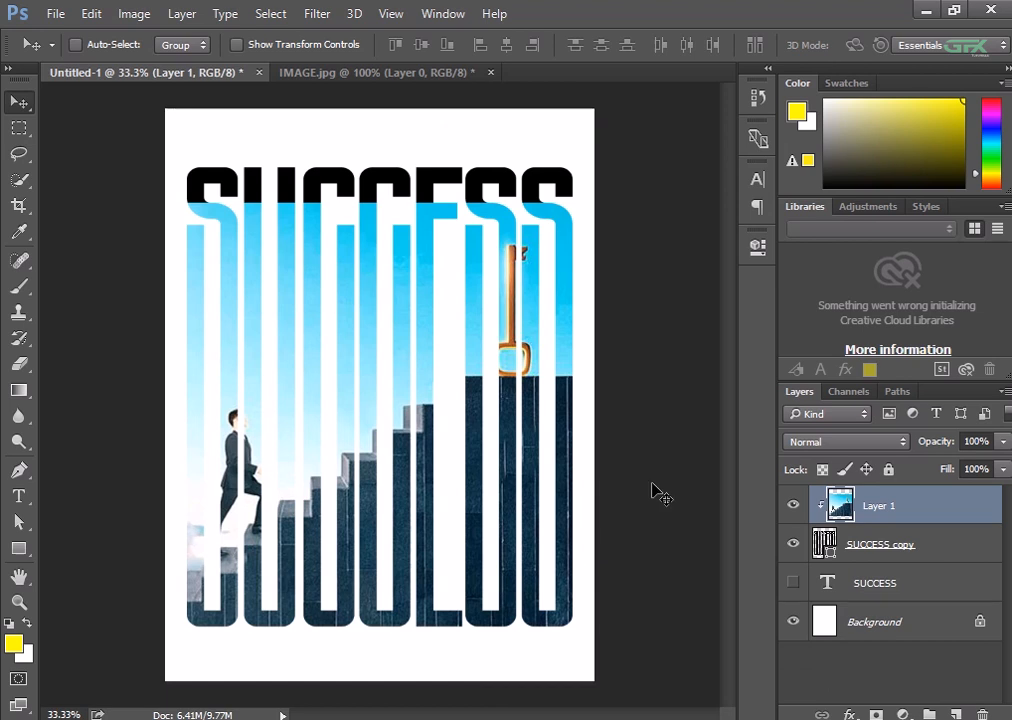
Scale the clipped picture to about 114% width and 118% height and position it to fill all the letters
key("ctrl+t")
left_click_drag(646, 195, 682, 160)
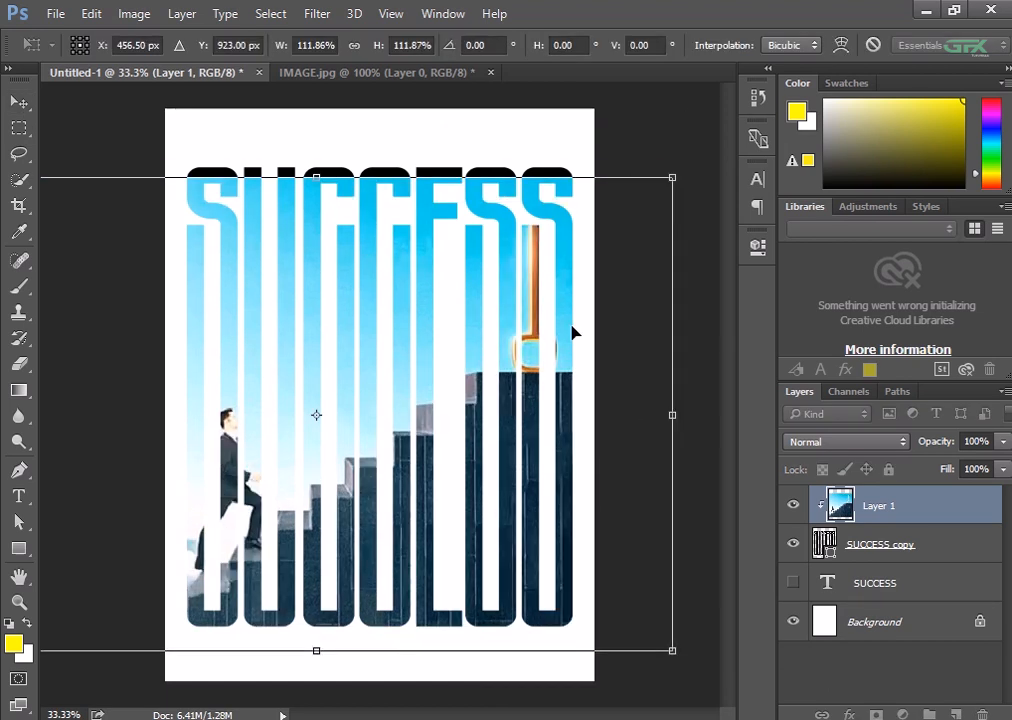
left_click_drag(574, 332, 506, 338)
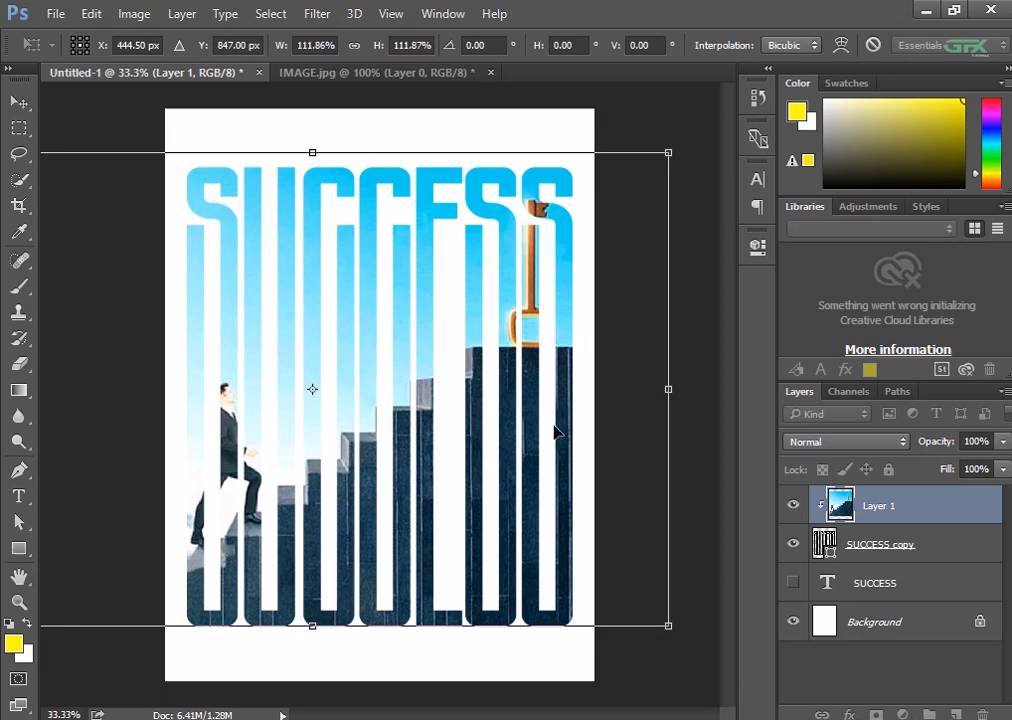
left_click_drag(483, 481, 491, 486)
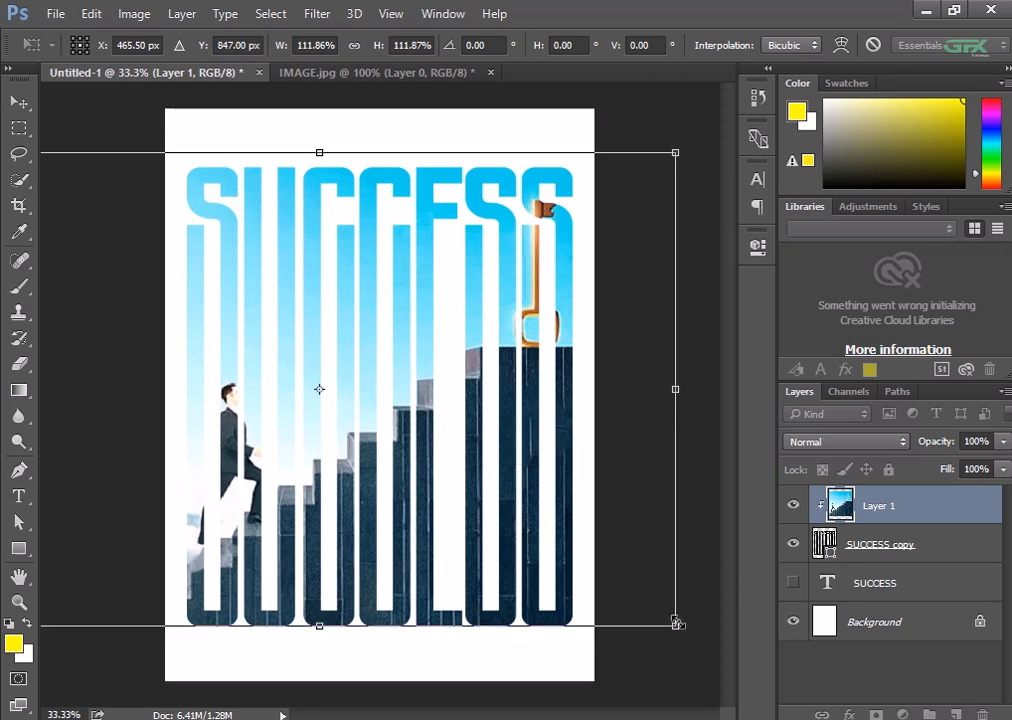
left_click_drag(677, 623, 681, 629)
left_click_drag(535, 616, 532, 590)
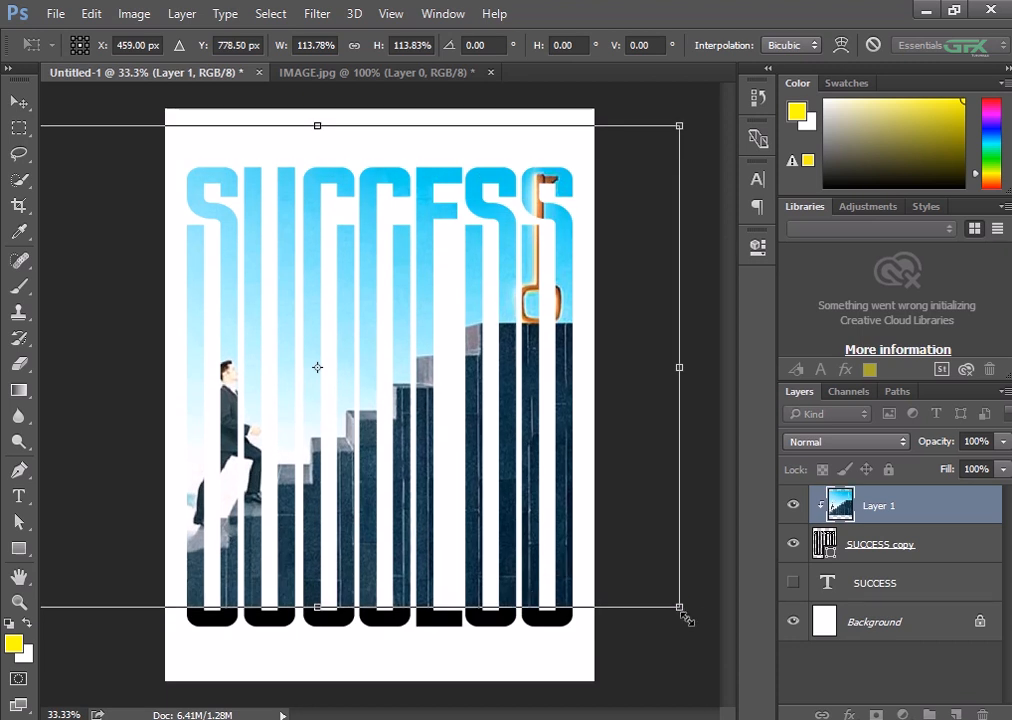
left_click_drag(686, 619, 689, 634)
left_click_drag(587, 661, 549, 564)
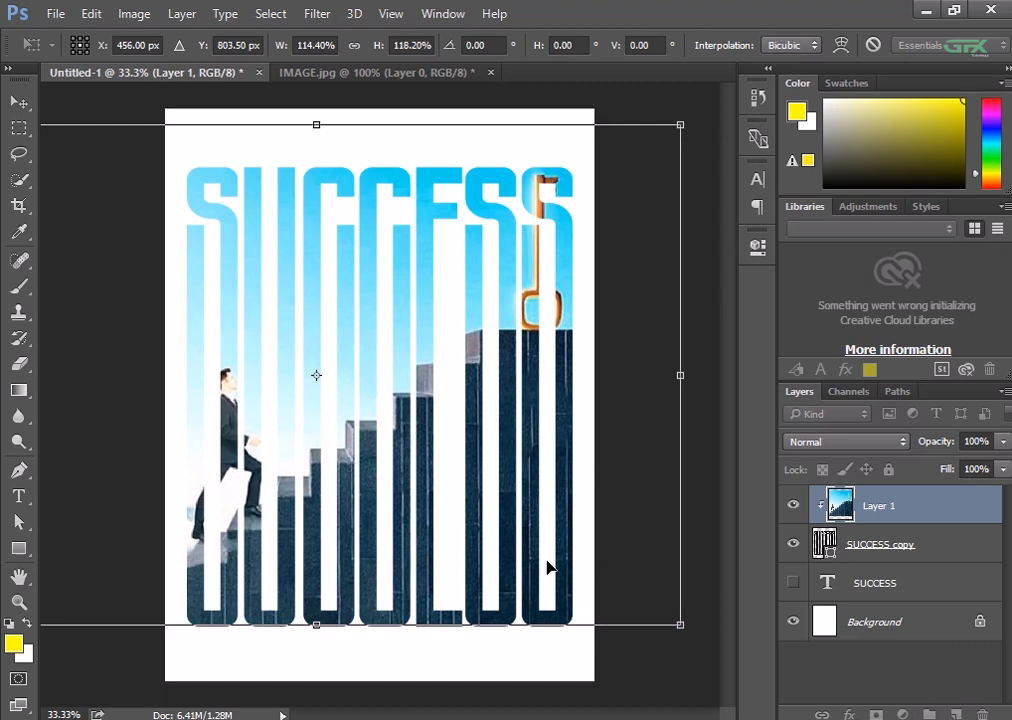
key("Return")
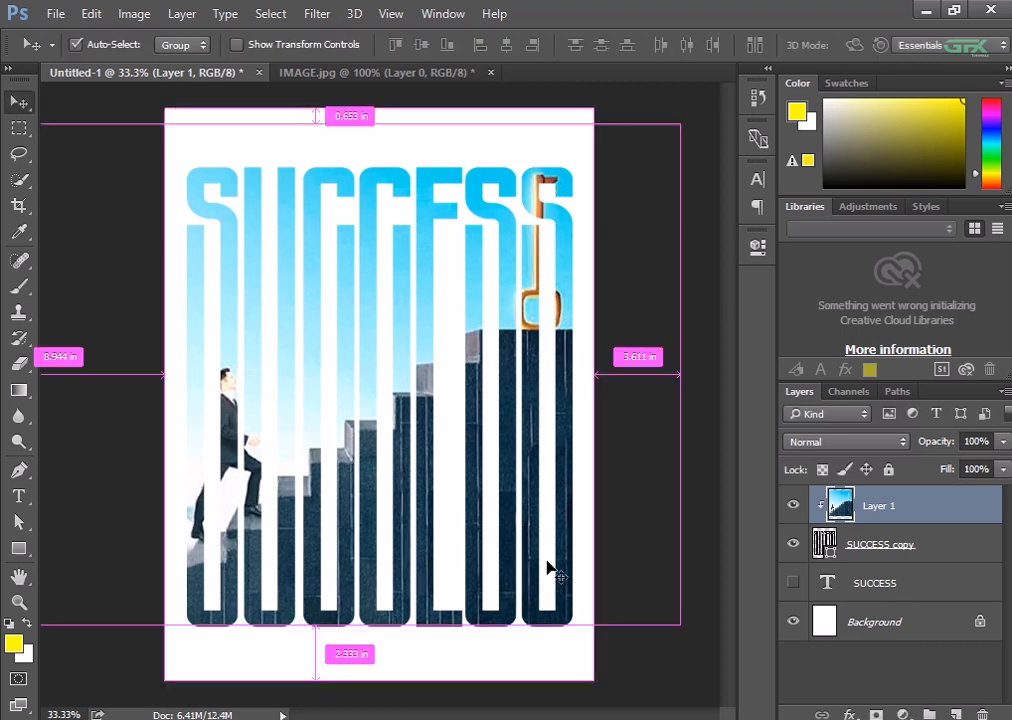
key("ctrl+plus")
scroll(547, 567, "up", 5)
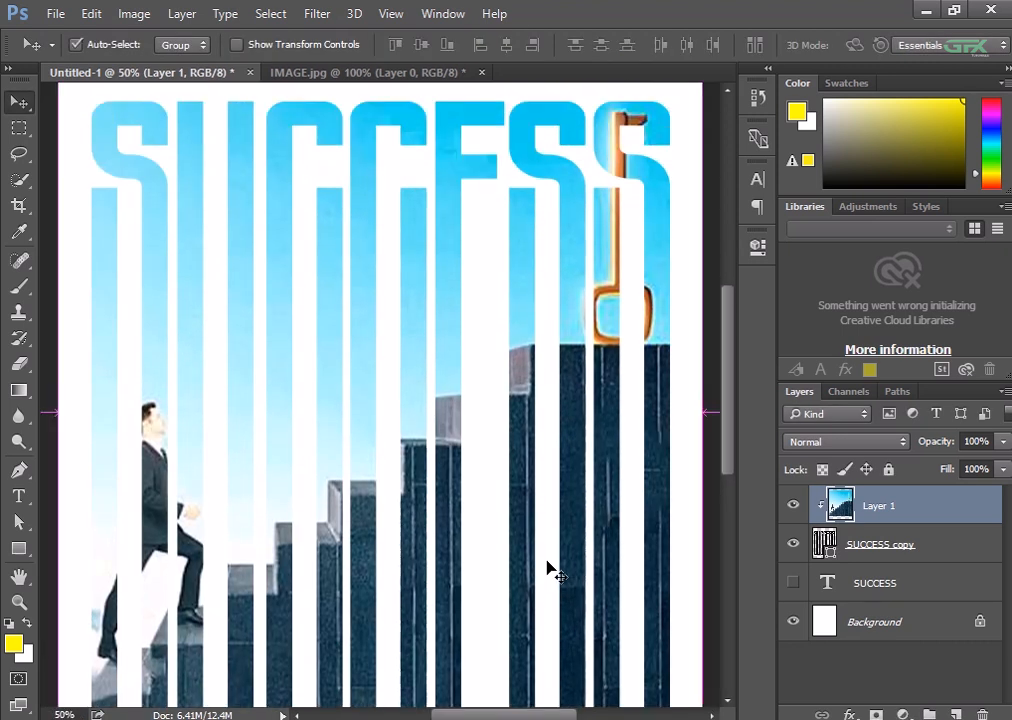
key("ctrl+minus")
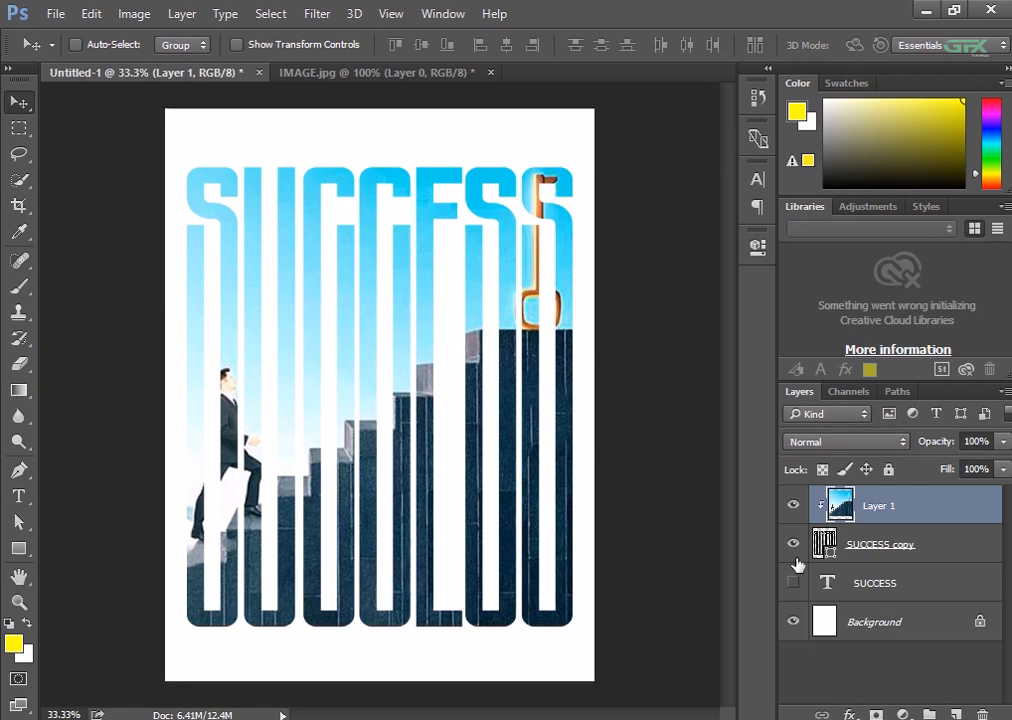
Add a white outside stroke of 35 px to the SUCCESS copy shape layer
left_click(928, 544)
right_click(955, 545)
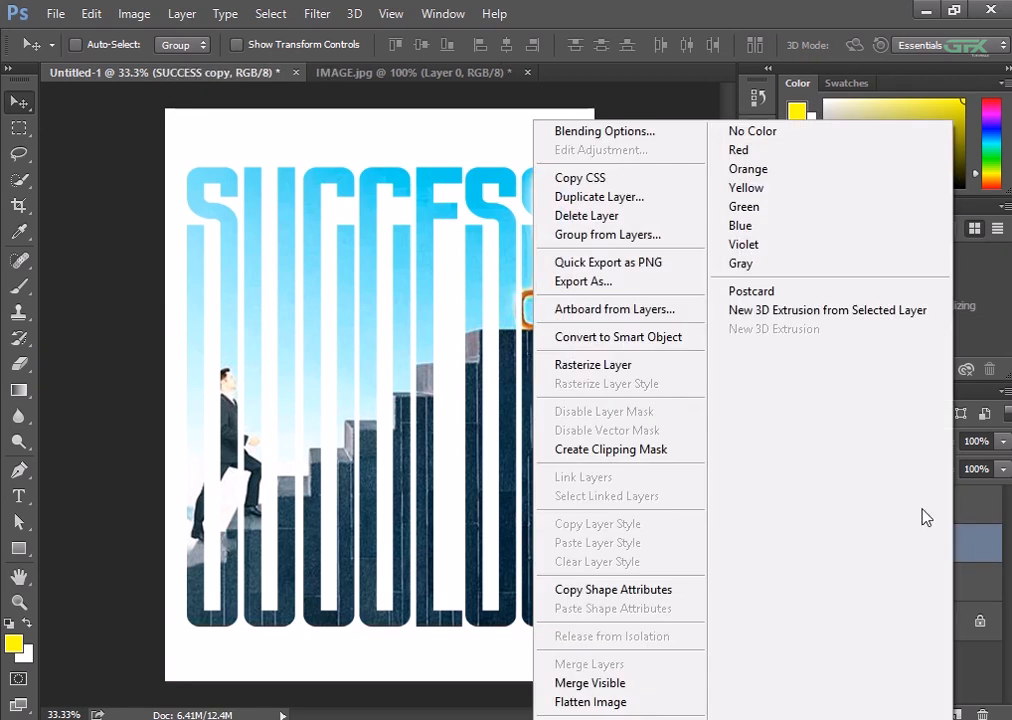
left_click(647, 138)
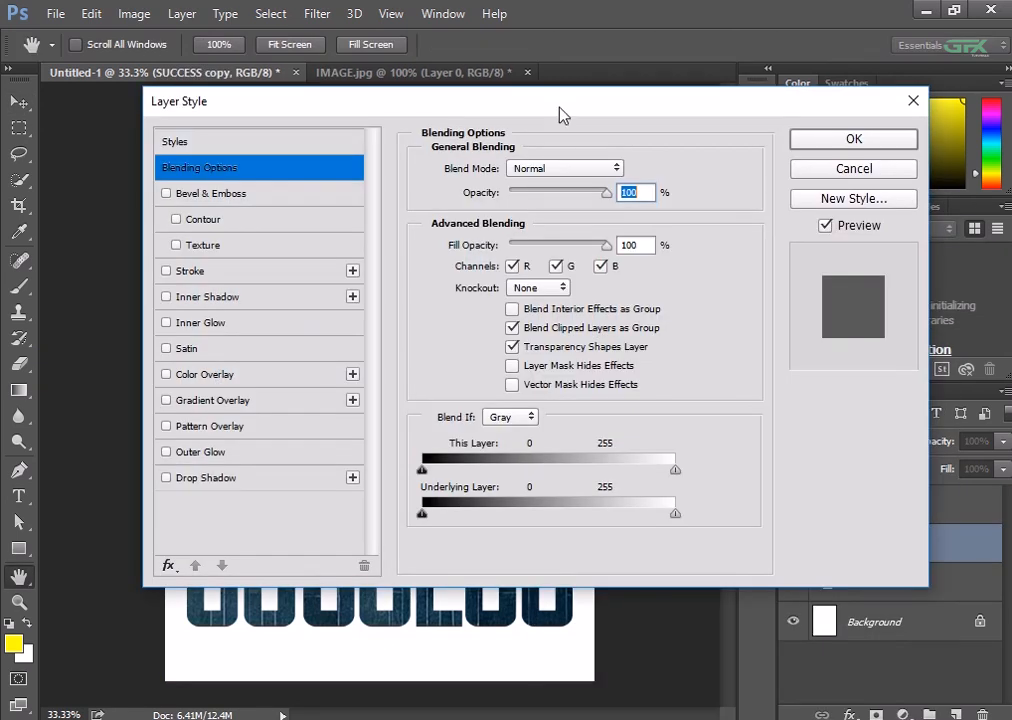
left_click_drag(566, 100, 814, 96)
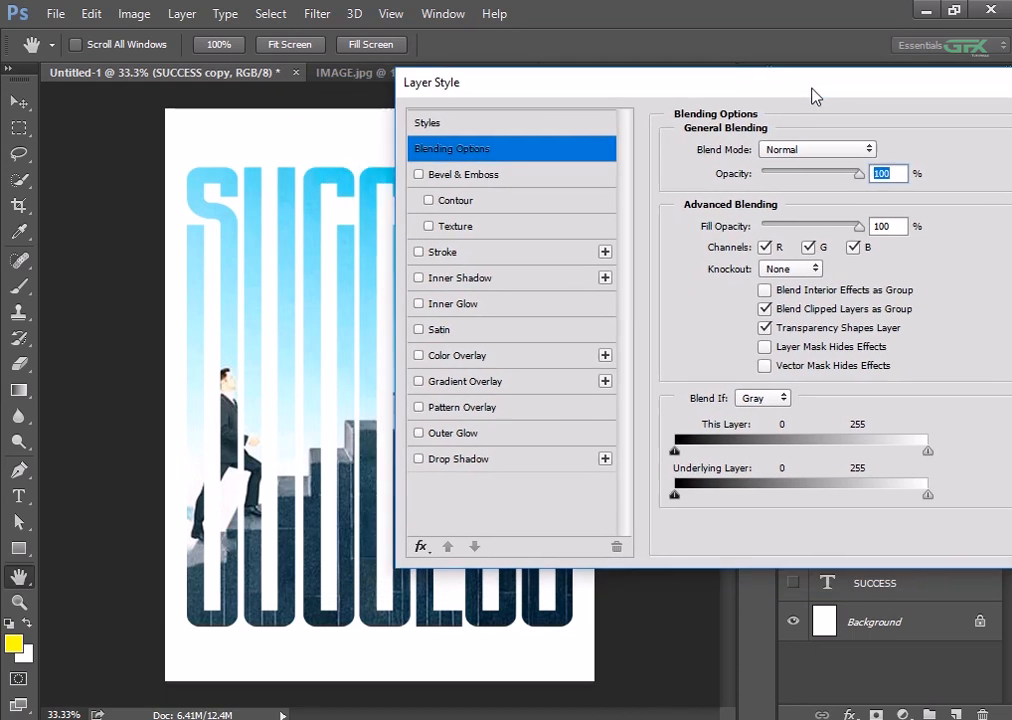
left_click(527, 255)
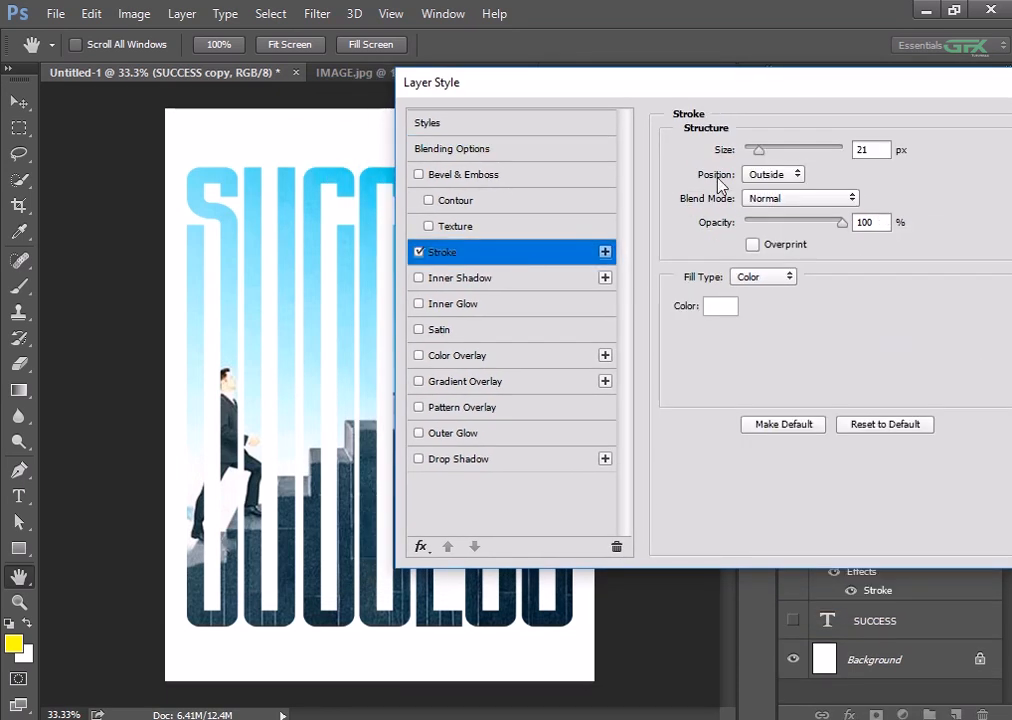
left_click_drag(760, 151, 767, 153)
left_click_drag(773, 150, 800, 174)
Add a drop shadow to the lettering with 58% opacity, 39 px distance and 35 px size
left_click(522, 460)
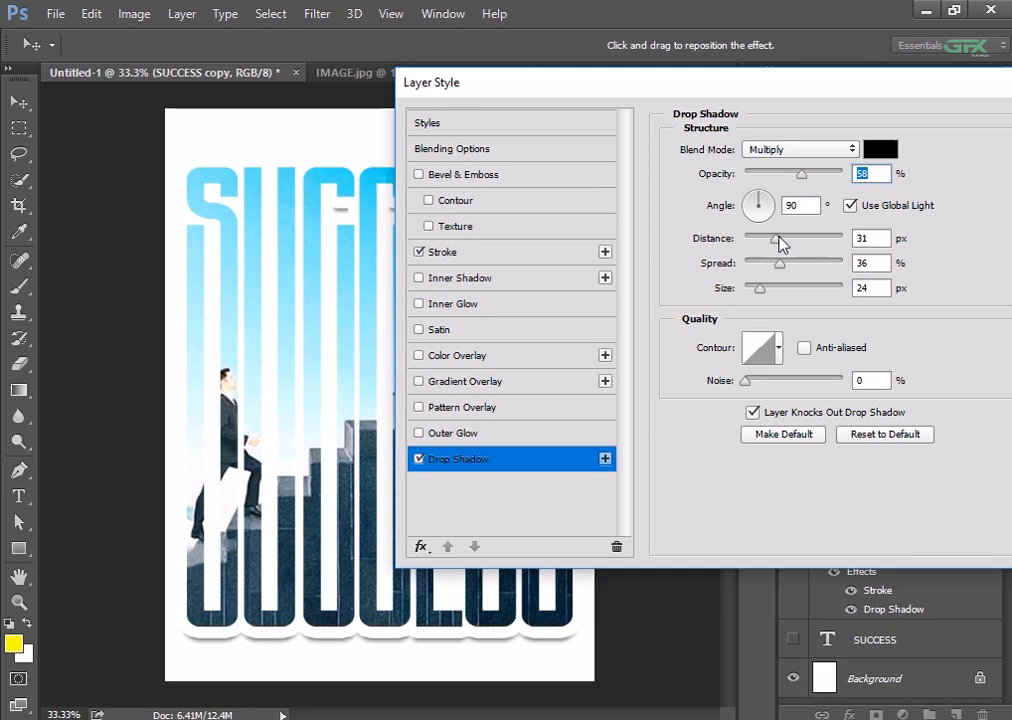
left_click_drag(776, 240, 785, 241)
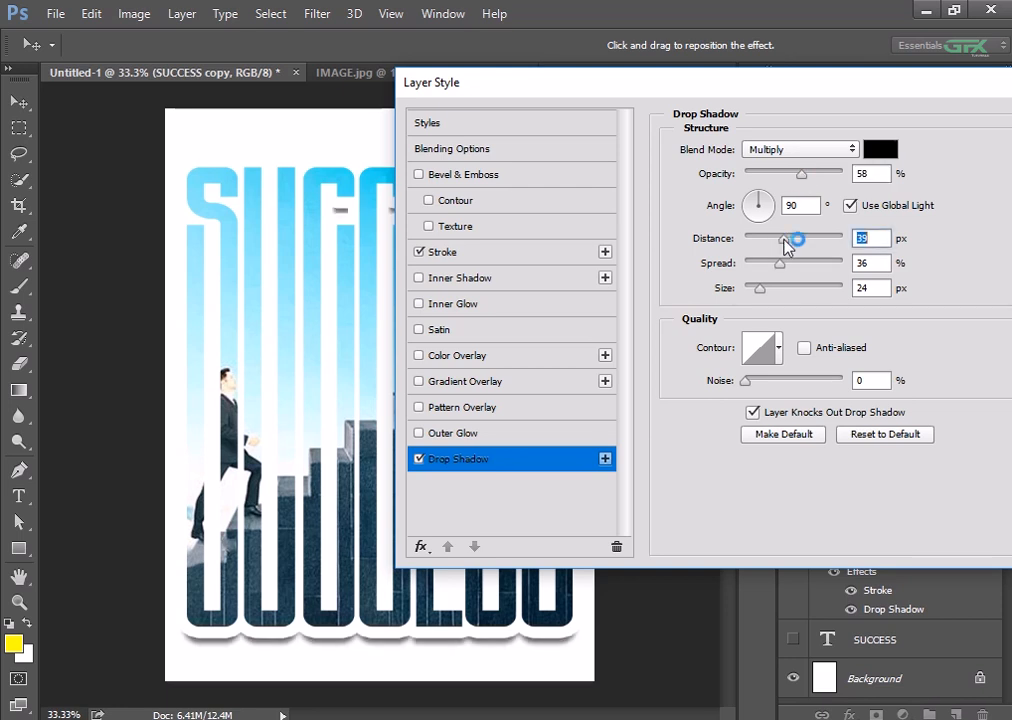
mouse_move(759, 288)
left_mouse_down()
mouse_move(775, 290)
mouse_move(766, 288)
left_mouse_up()
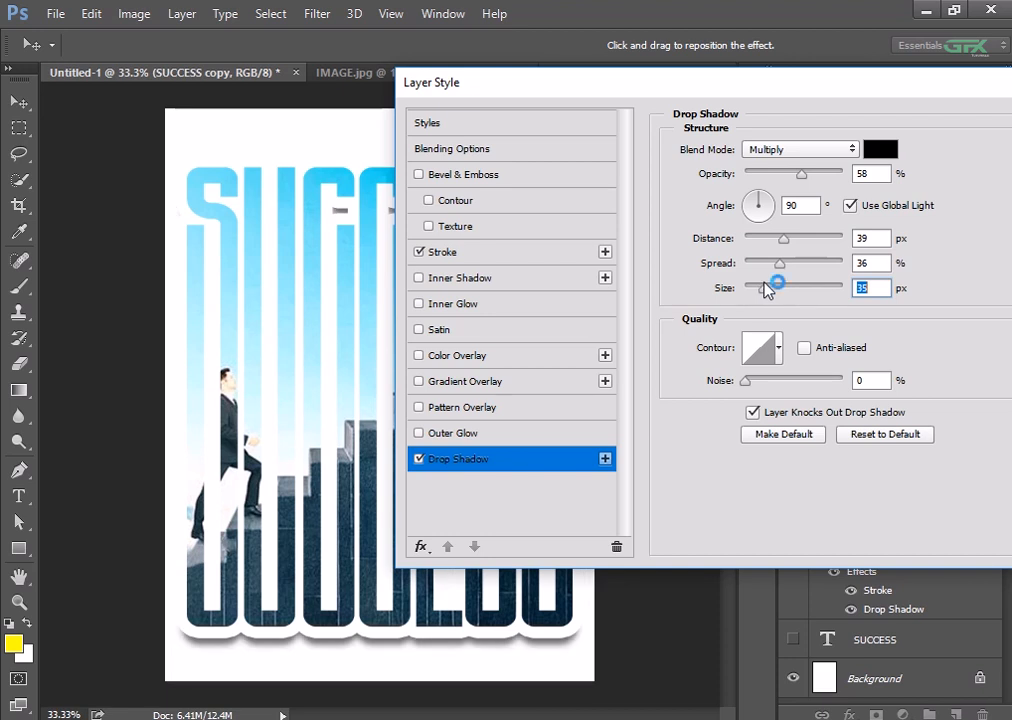
Thin the lettering's white stroke to 10 px and apply the layer style
left_click(562, 254)
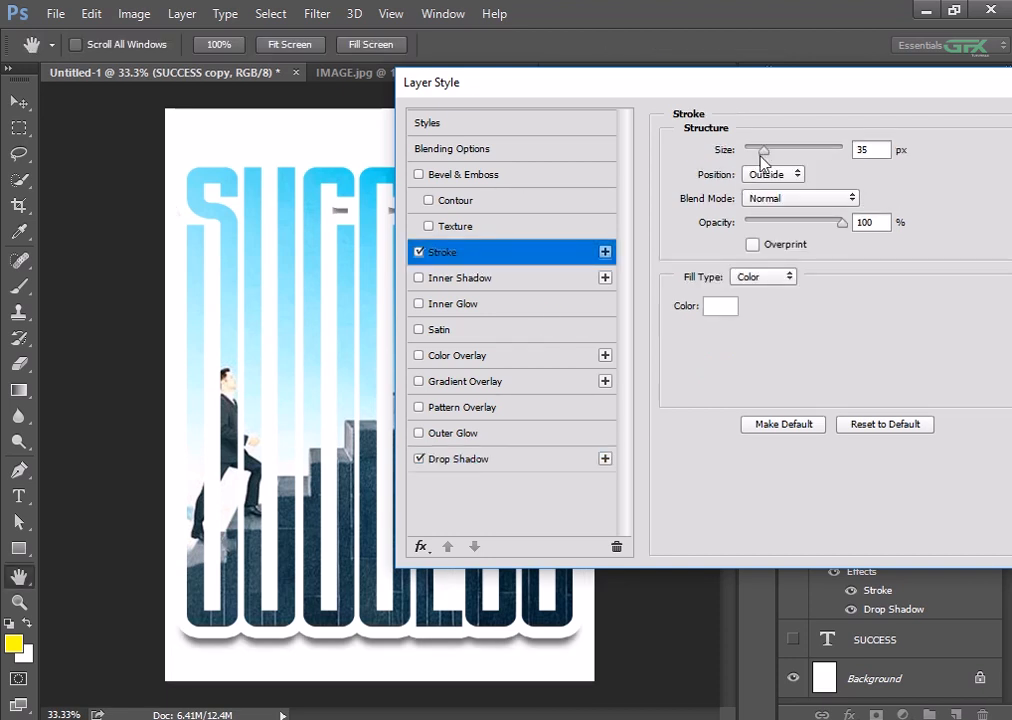
mouse_move(762, 160)
left_mouse_down()
mouse_move(778, 157)
mouse_move(756, 156)
left_mouse_up()
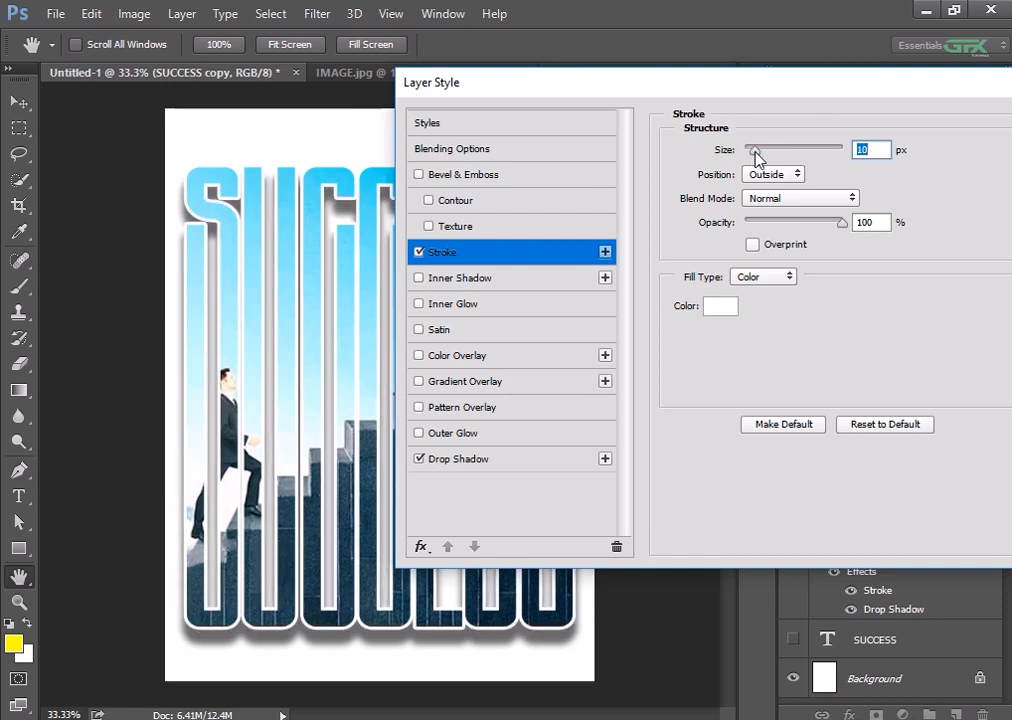
left_click_drag(793, 105, 757, 104)
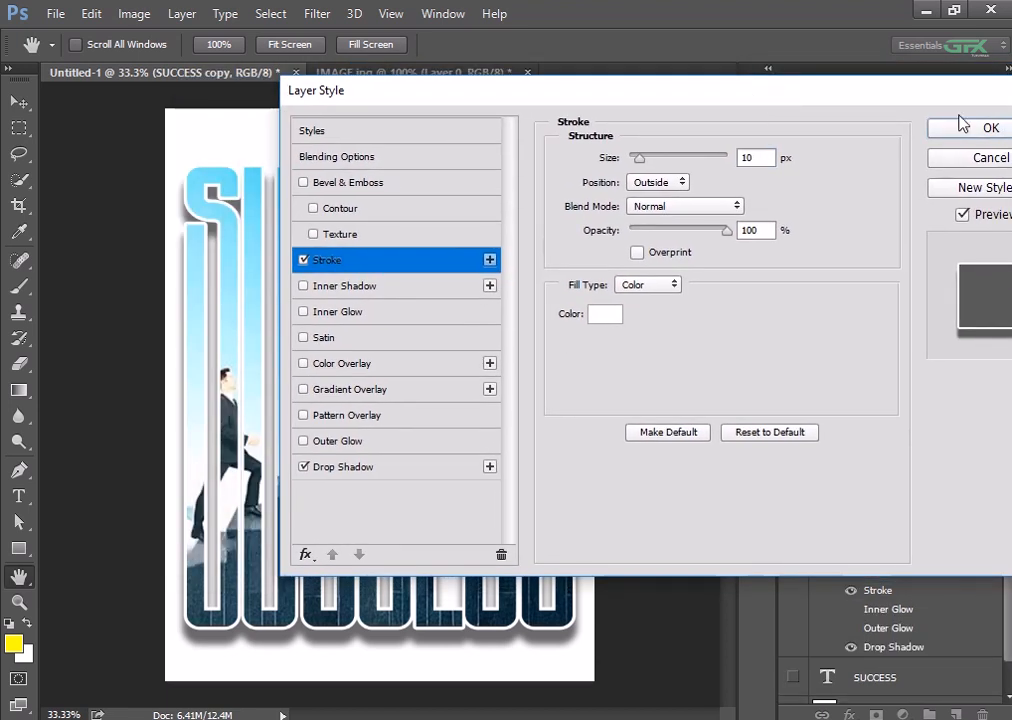
left_click(987, 126)
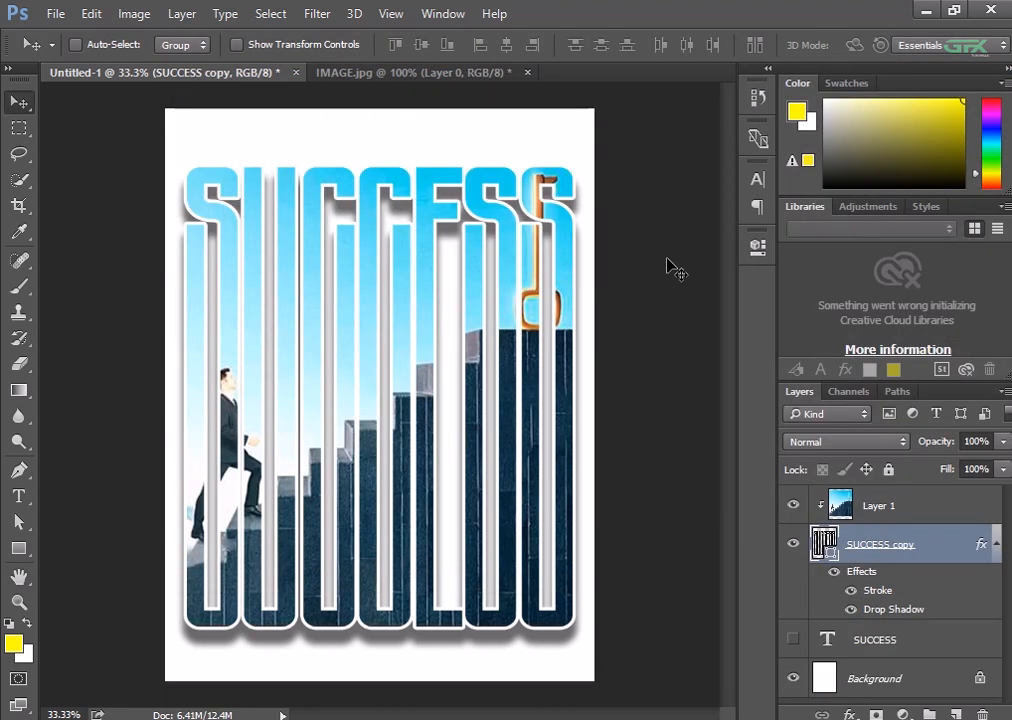
key("ctrl+minus")
key("ctrl+plus")
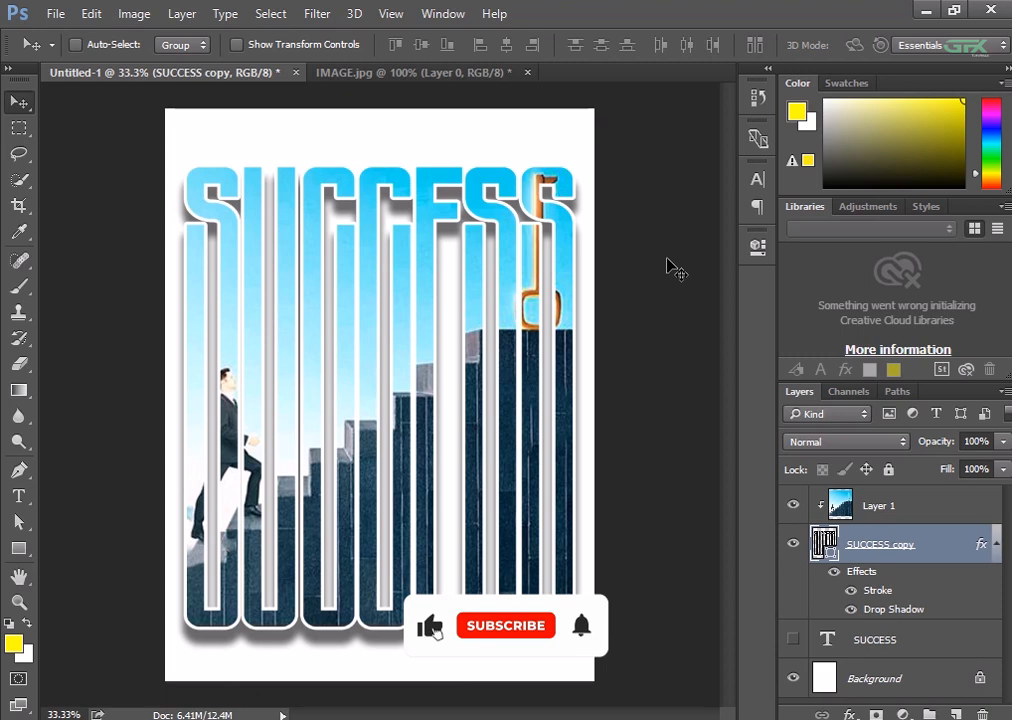
Add a solid colour fill layer in brown 62513d directly beneath the stretched SUCCESS shape as the poster background
left_click(886, 684)
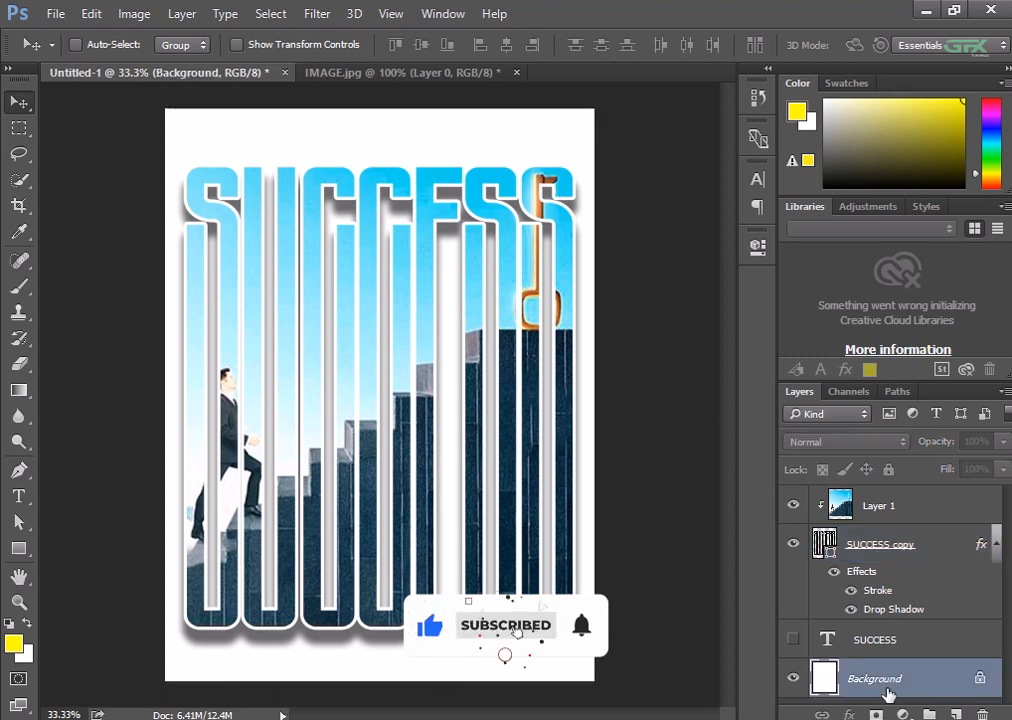
left_click(906, 642)
left_click(904, 714)
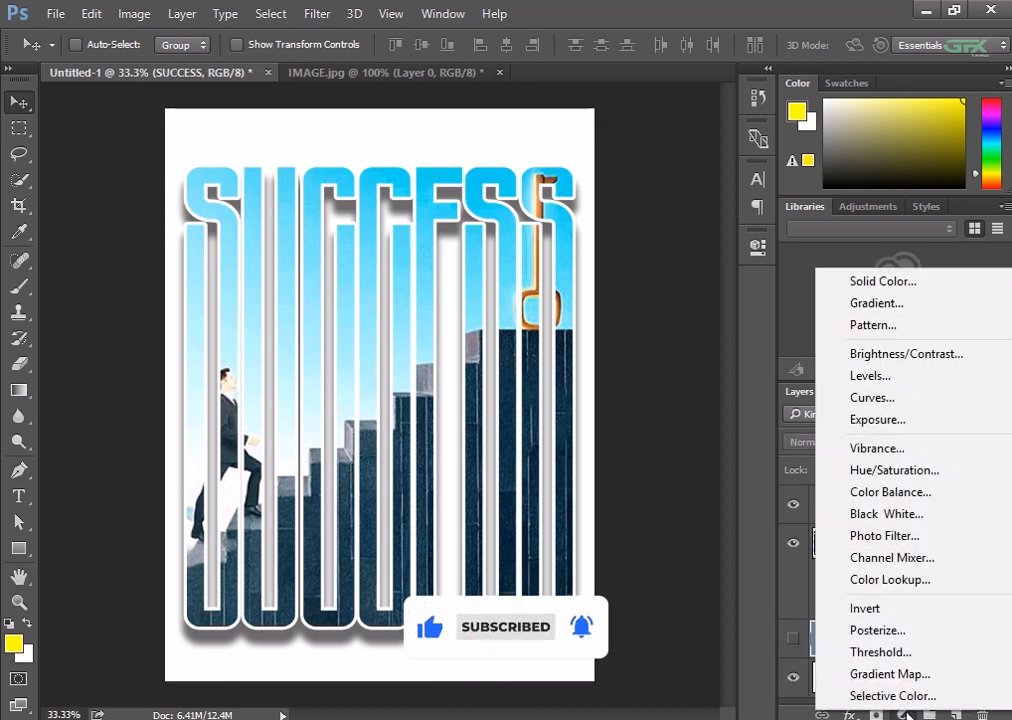
left_click(880, 281)
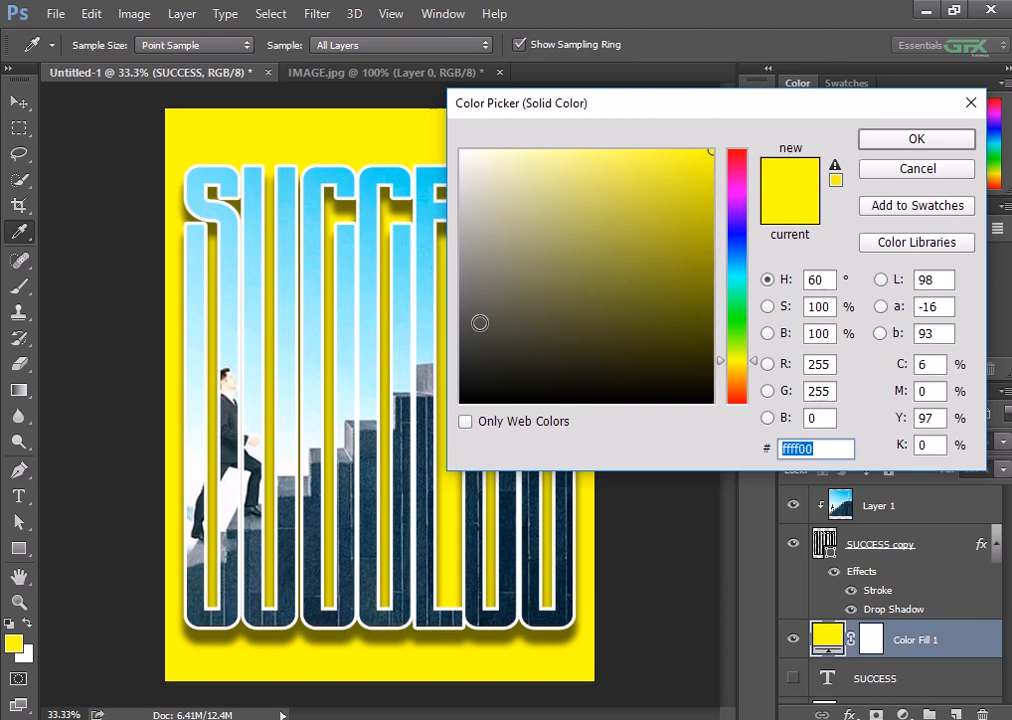
left_click_drag(480, 322, 519, 338)
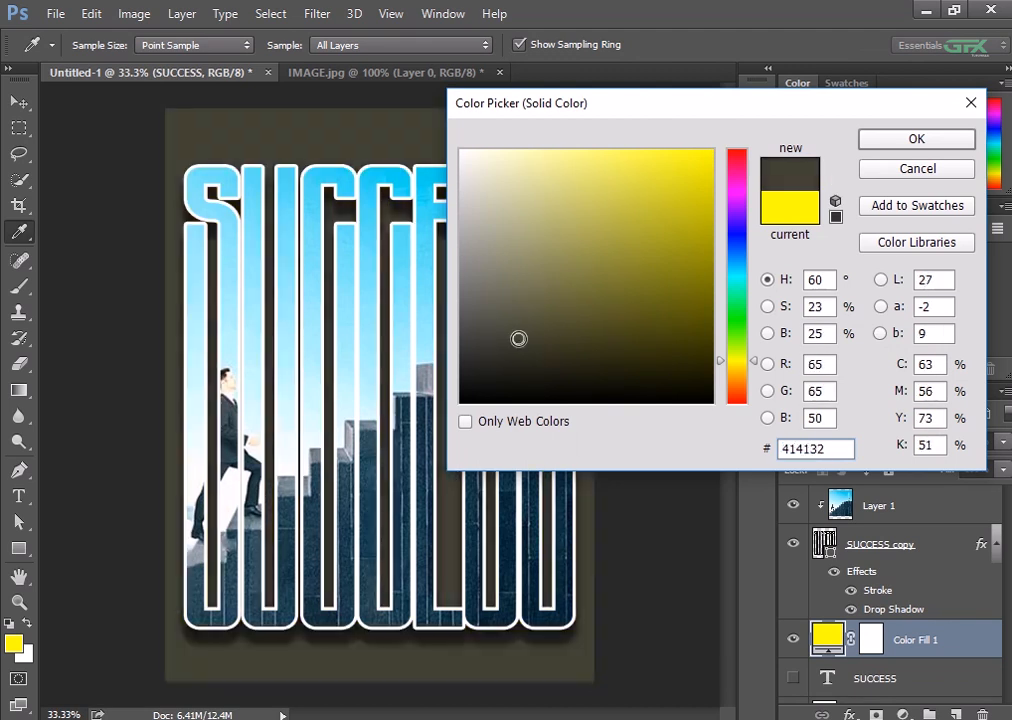
mouse_move(753, 383)
left_mouse_down()
mouse_move(754, 368)
mouse_move(754, 386)
left_mouse_up()
left_click(525, 344)
left_click_drag(525, 344, 549, 335)
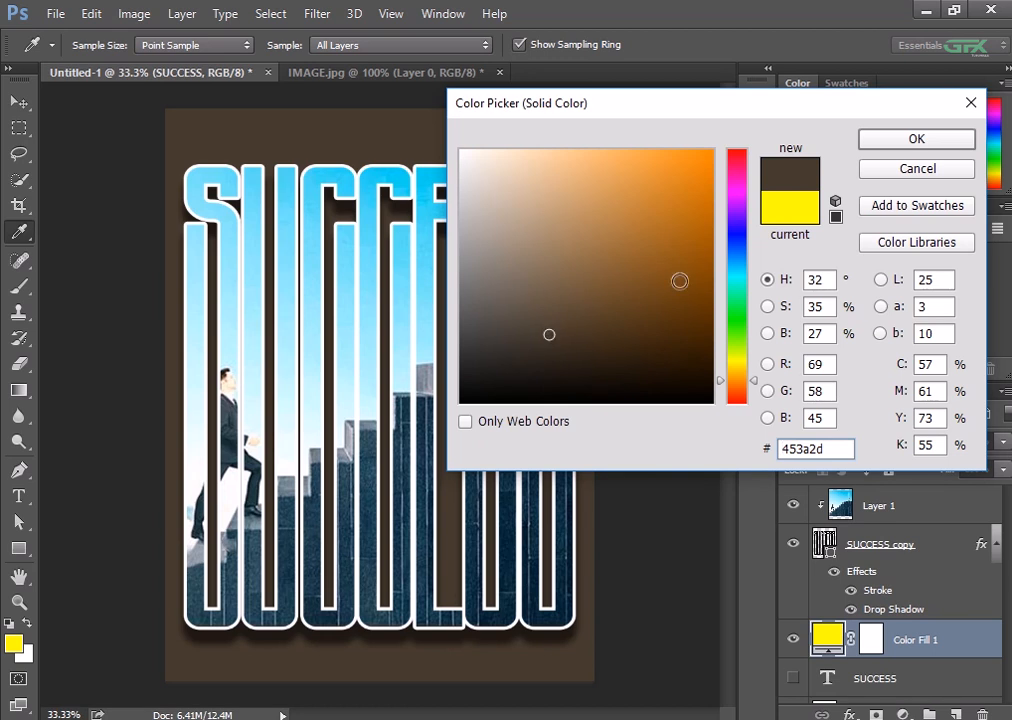
left_click(540, 331)
left_click_drag(540, 331, 555, 306)
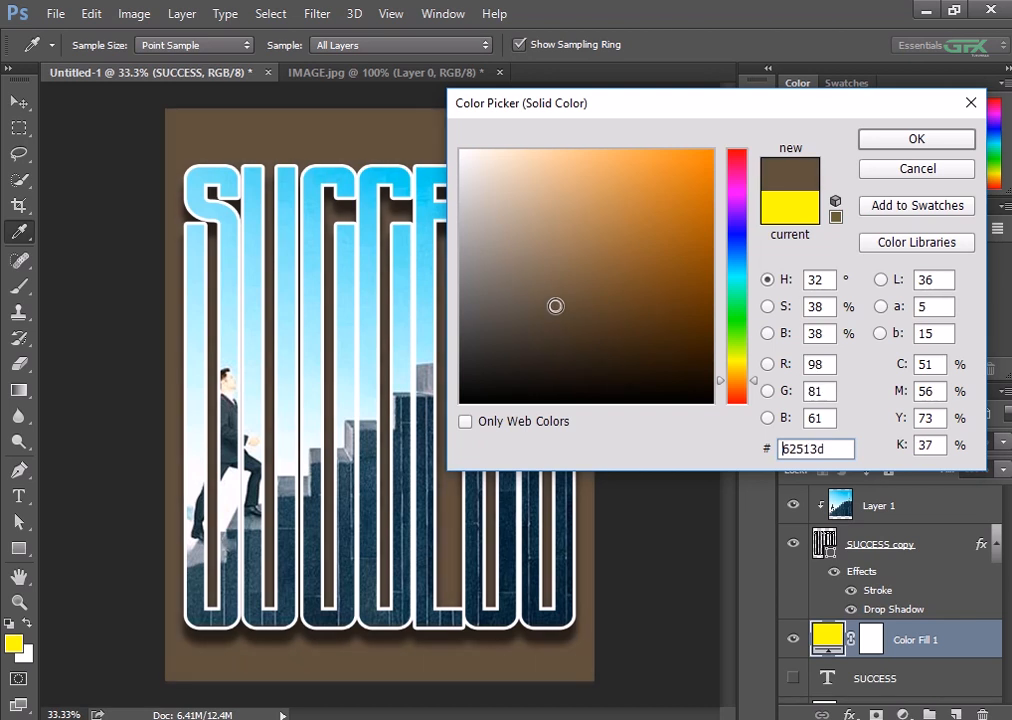
left_click(905, 140)
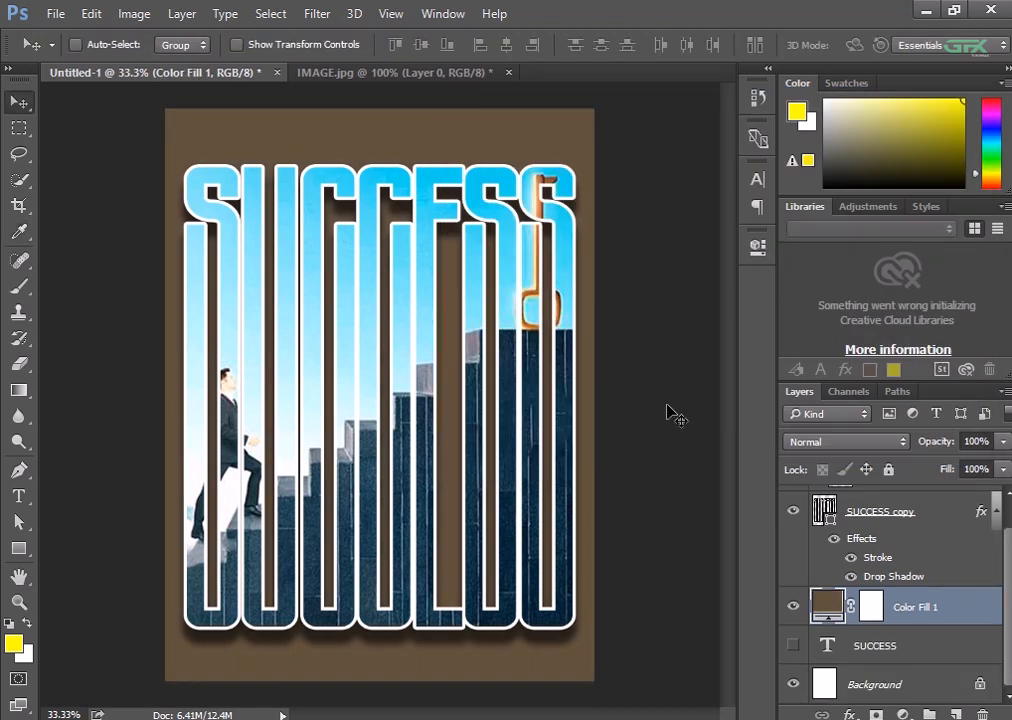
Shift the clipped staircase picture slightly to the right within the lettering, undoing the last excess move
left_click(880, 507)
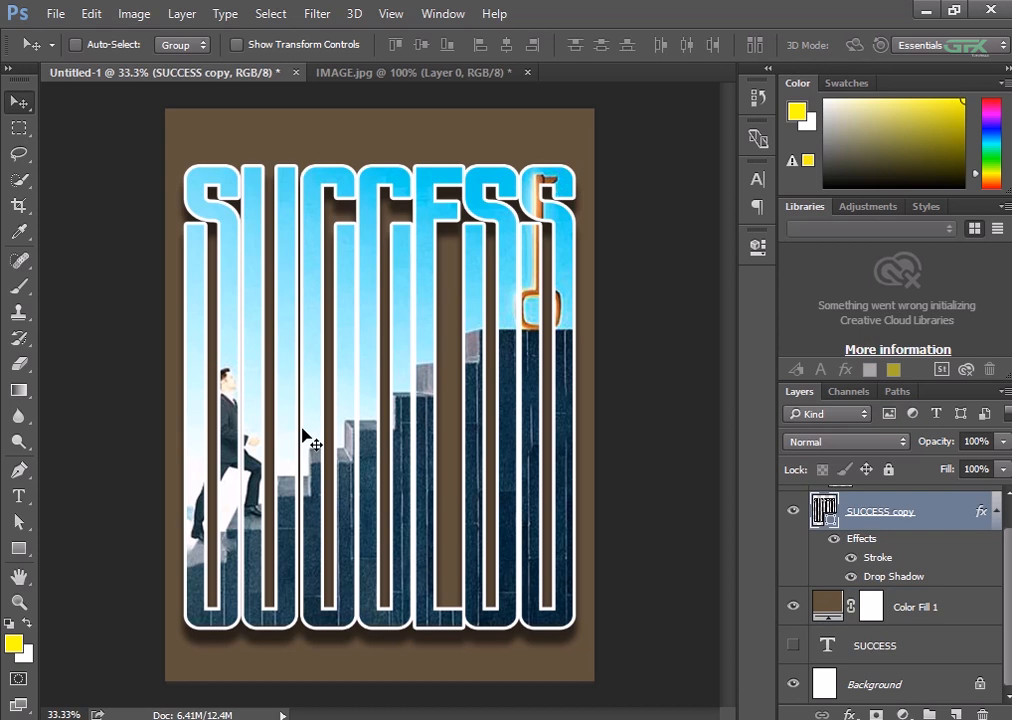
scroll(897, 544, "up", 1)
left_click(880, 506)
left_click_drag(301, 504, 324, 504)
key("ctrl+z")
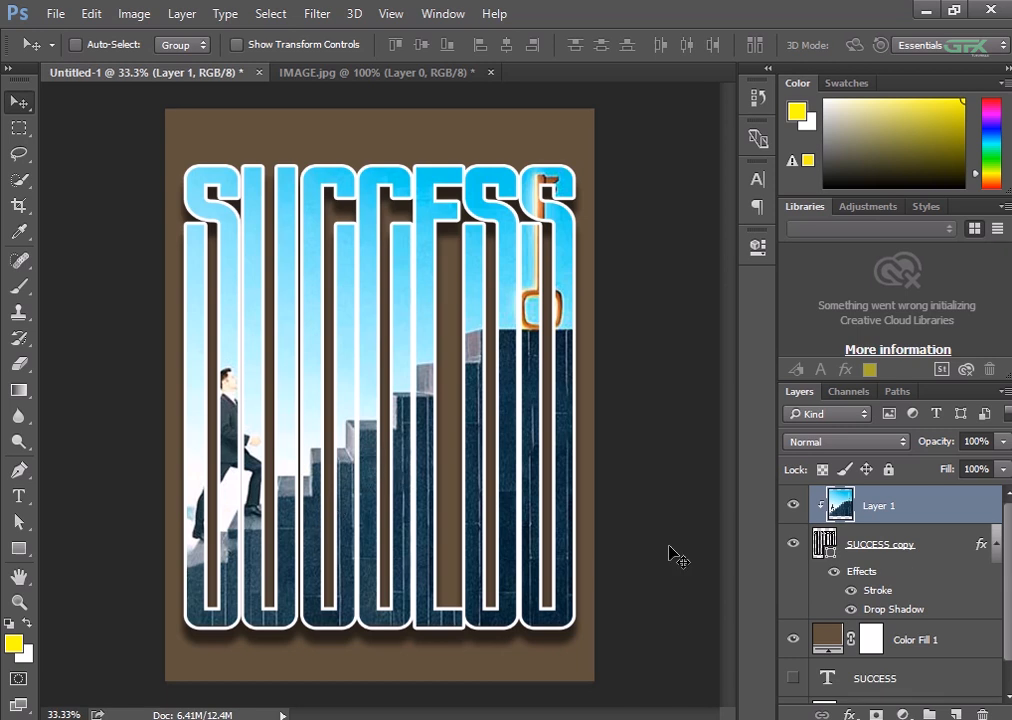
Recolour the background fill layer to a slightly greyer, less saturated brown
scroll(901, 558, "down", 1)
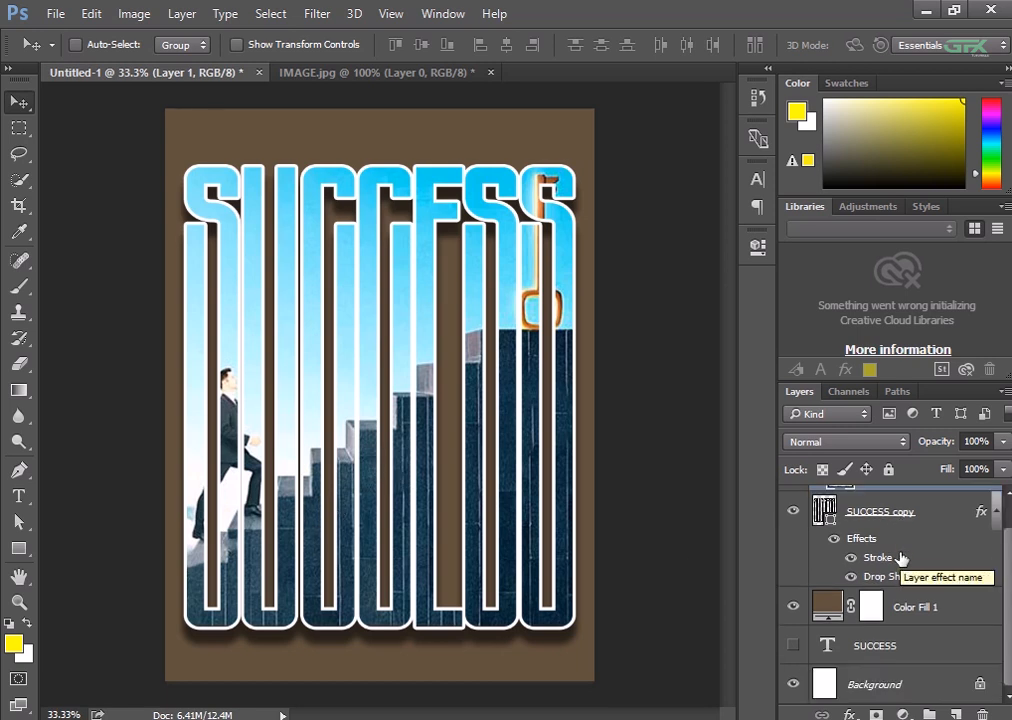
scroll(901, 558, "up", 1)
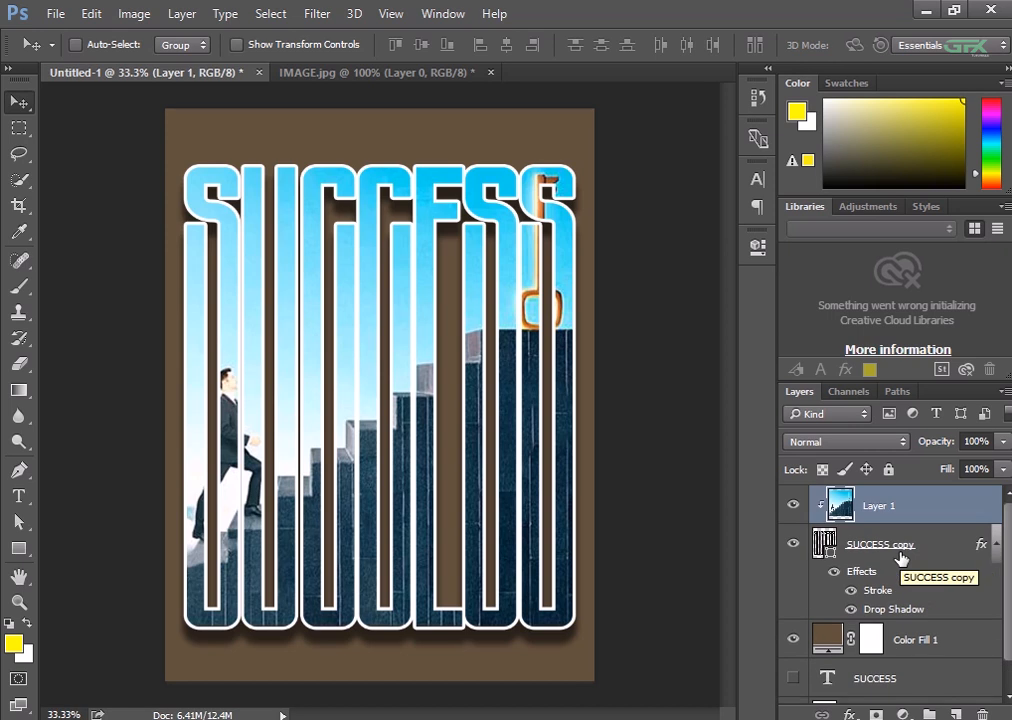
left_click(823, 641)
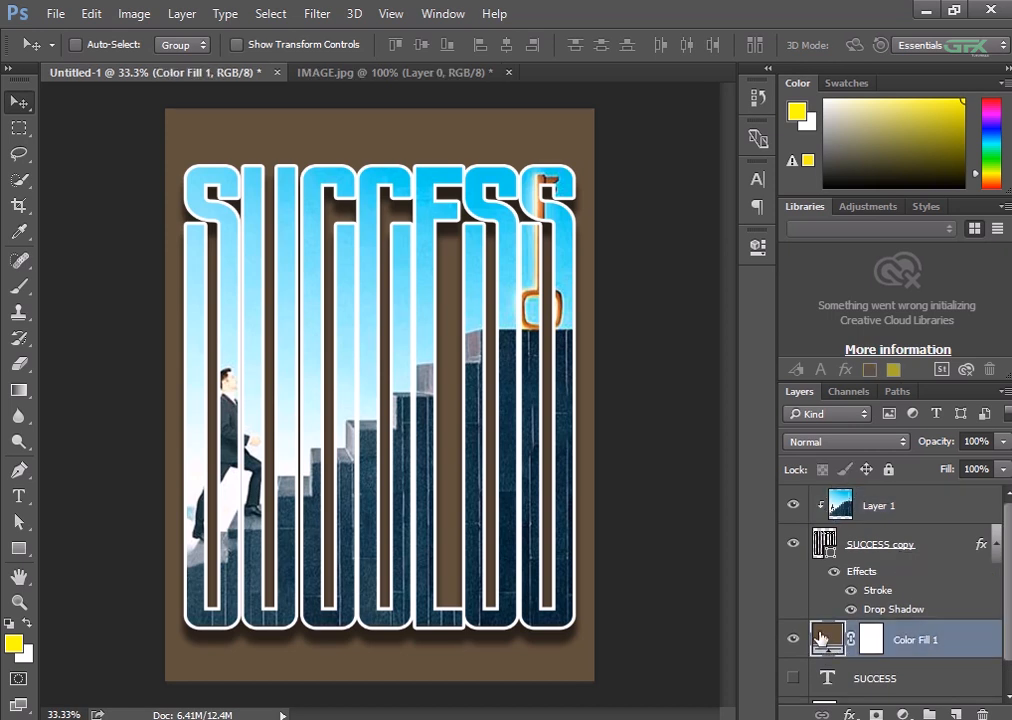
double_click(820, 638)
left_click_drag(540, 302, 540, 291)
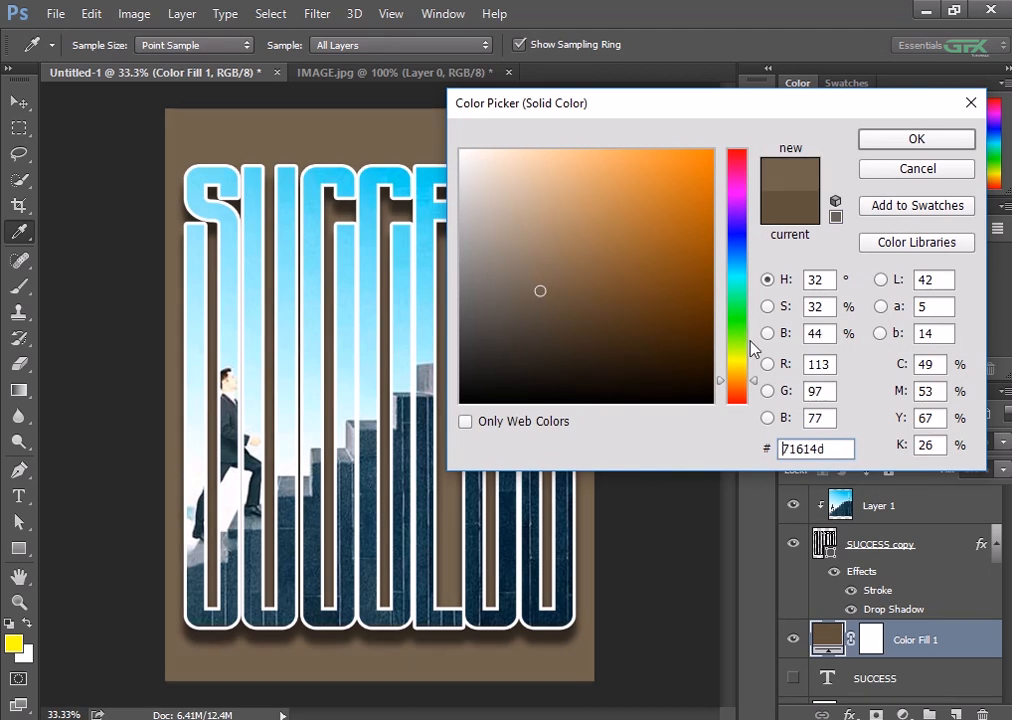
left_click(524, 303)
left_click(890, 142)
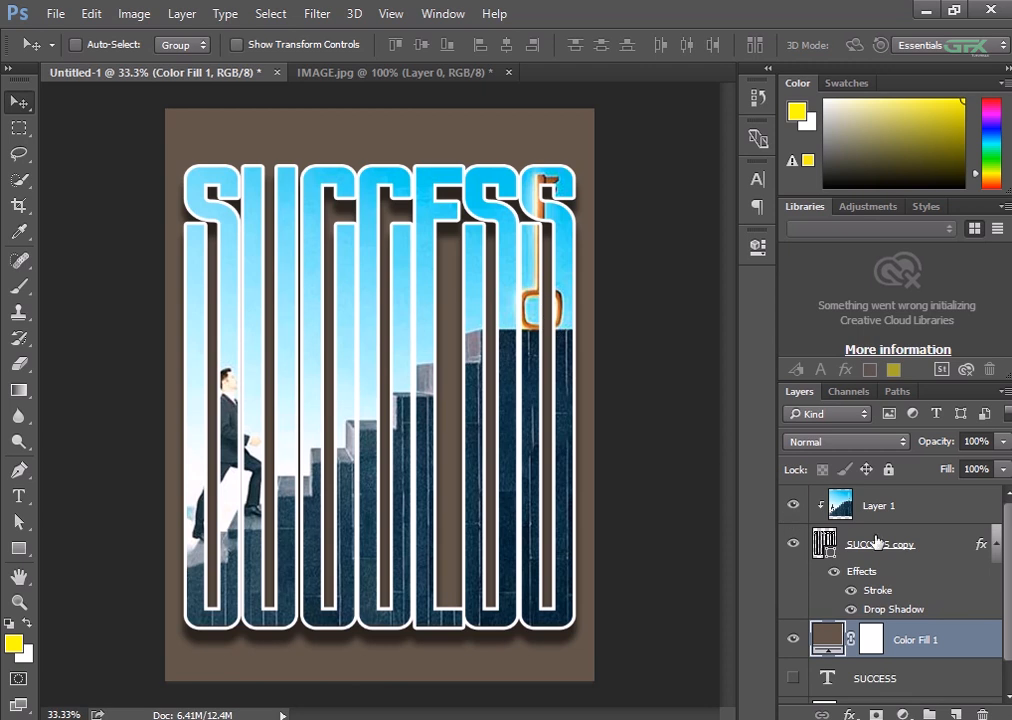
Select the poster's layers and flatten the image into a single background layer
left_click(891, 507)
scroll(891, 507, "down", 1)
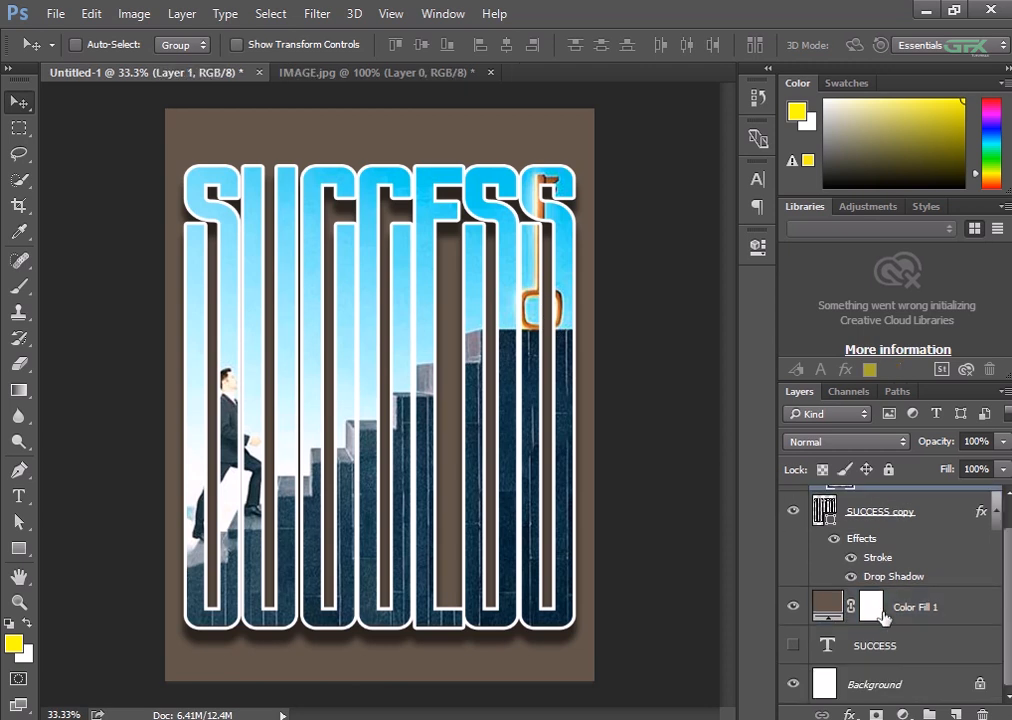
left_click(875, 646, "shift")
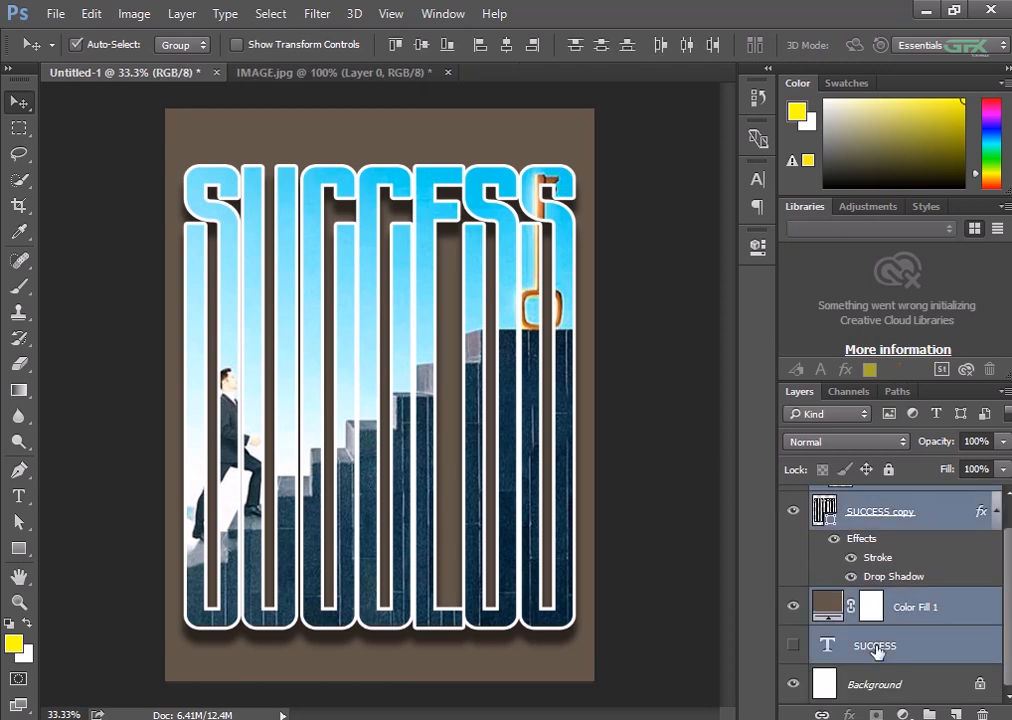
right_click(877, 648)
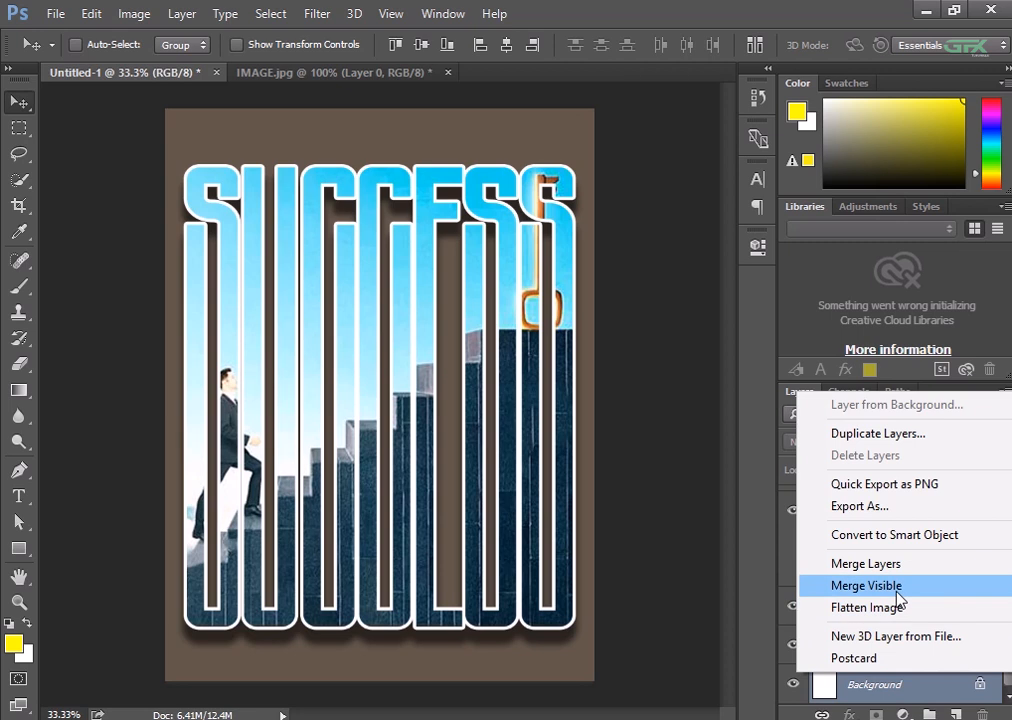
left_click(898, 598)
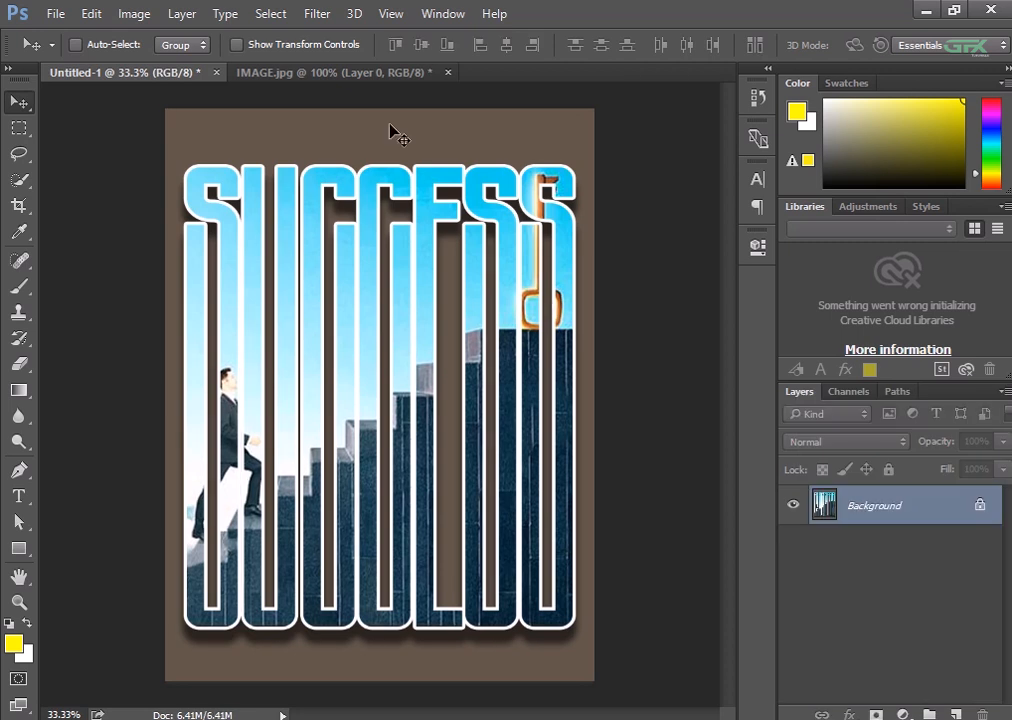
Apply Camera Raw to the flattened poster with Exposure -0.10, Contrast +16, Highlights +20, Shadows +1, Whites +17, Blacks +7 and Clarity +78
left_click(320, 14)
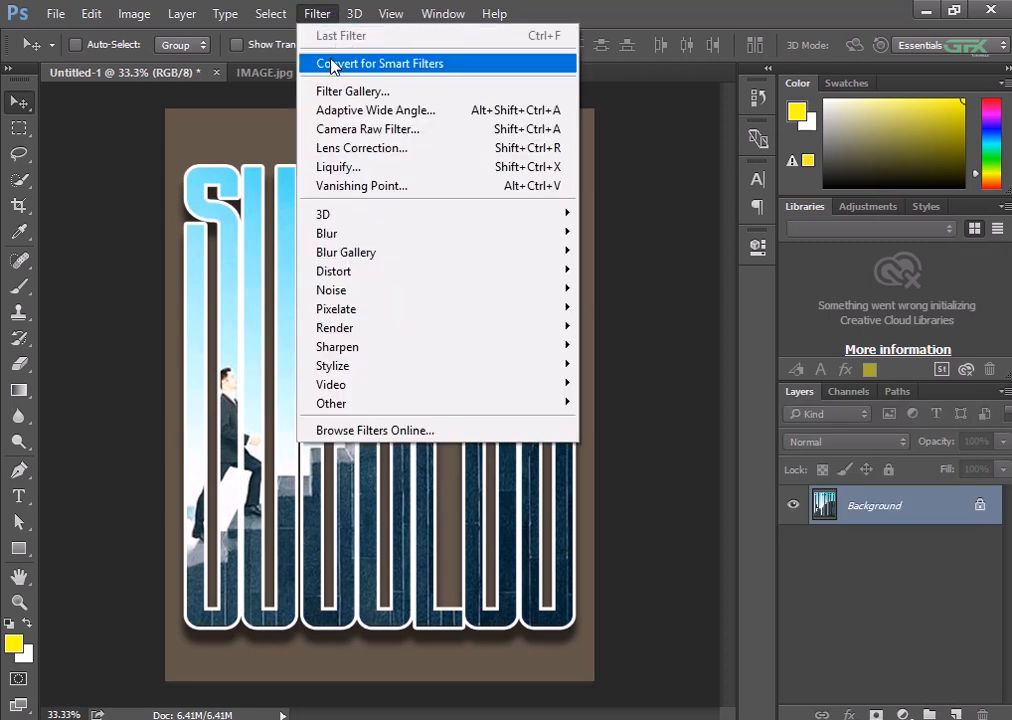
left_click(330, 129)
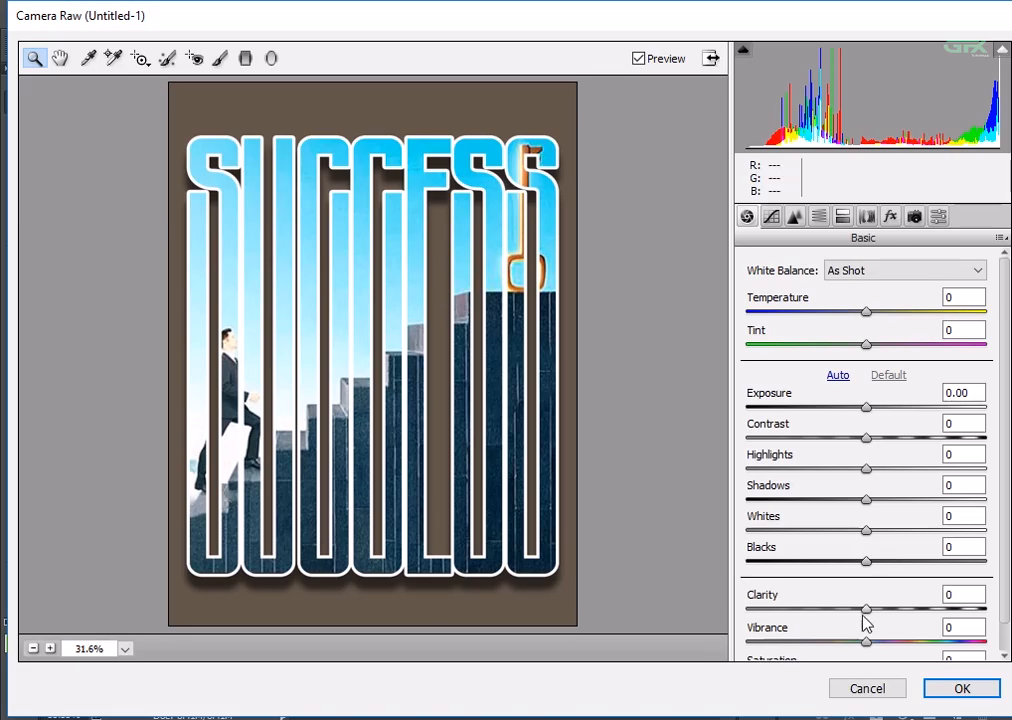
left_click_drag(866, 610, 923, 608)
left_click_drag(866, 407, 874, 563)
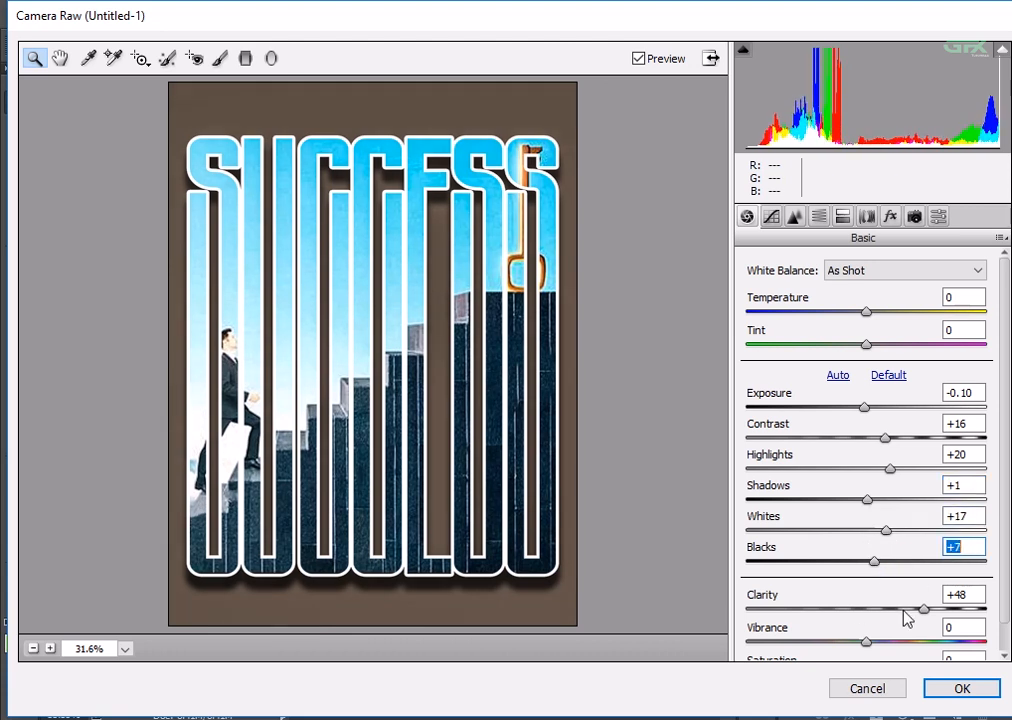
left_click_drag(922, 608, 985, 608)
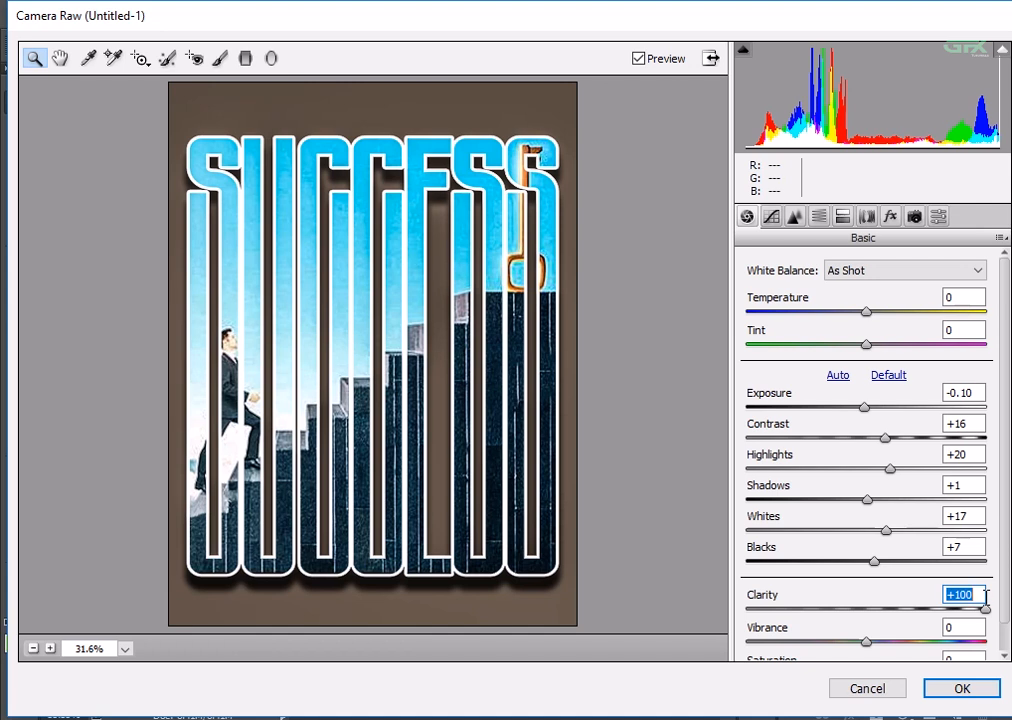
left_click_drag(985, 608, 962, 617)
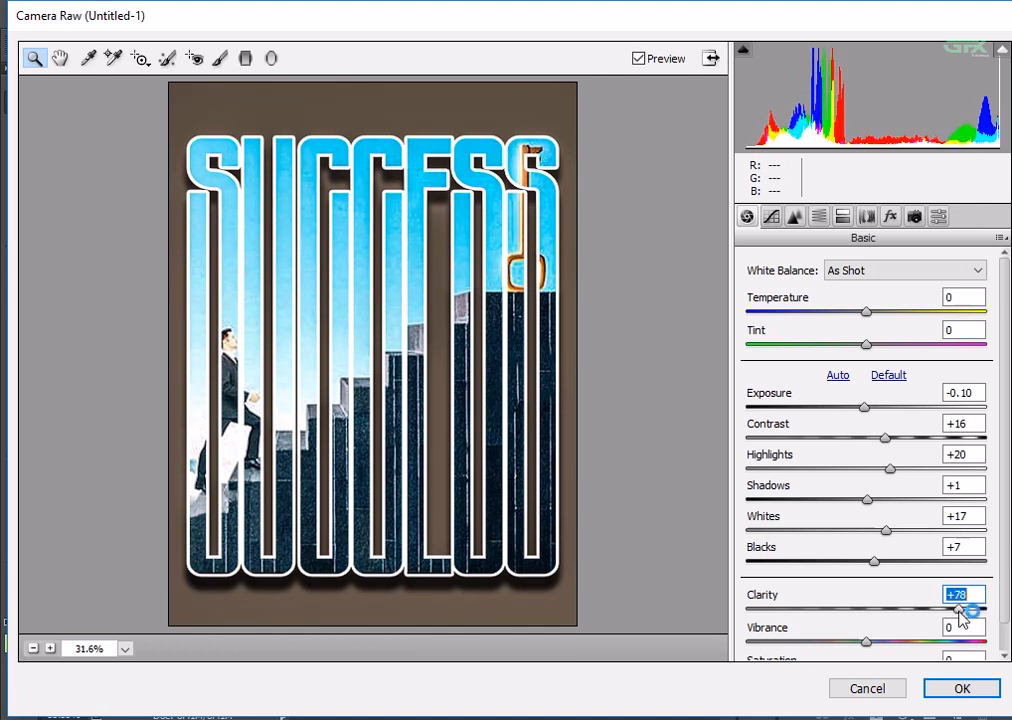
Look through the Camera Raw split toning and effects settings and set the sharpening amount to 17
left_click(820, 222)
left_click(841, 217)
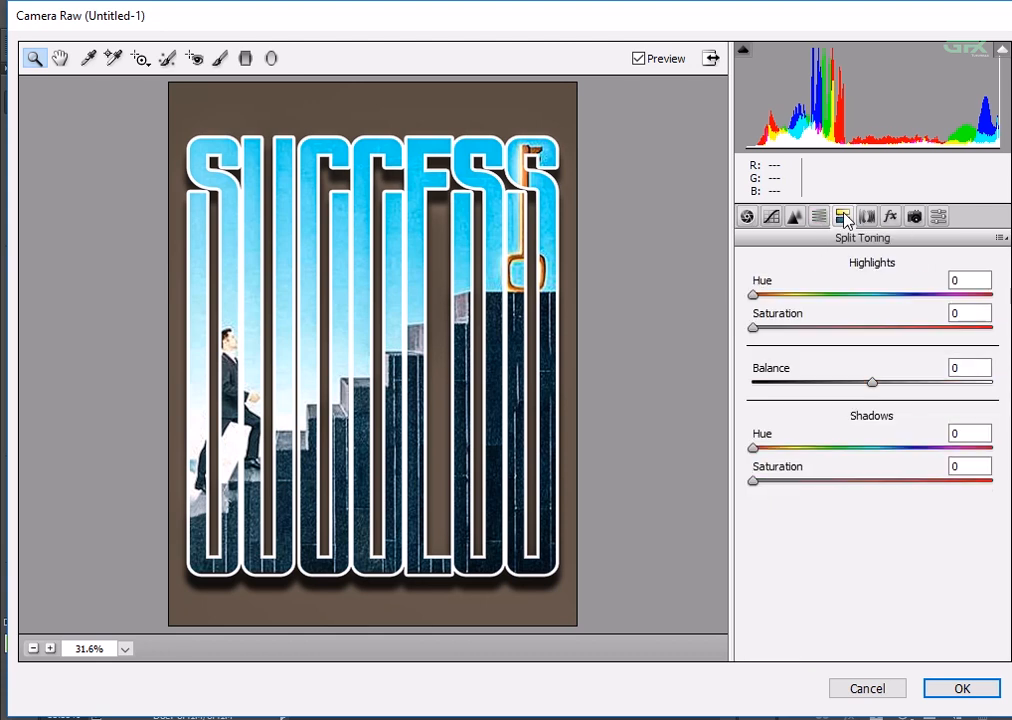
left_click(877, 219)
left_click(889, 217)
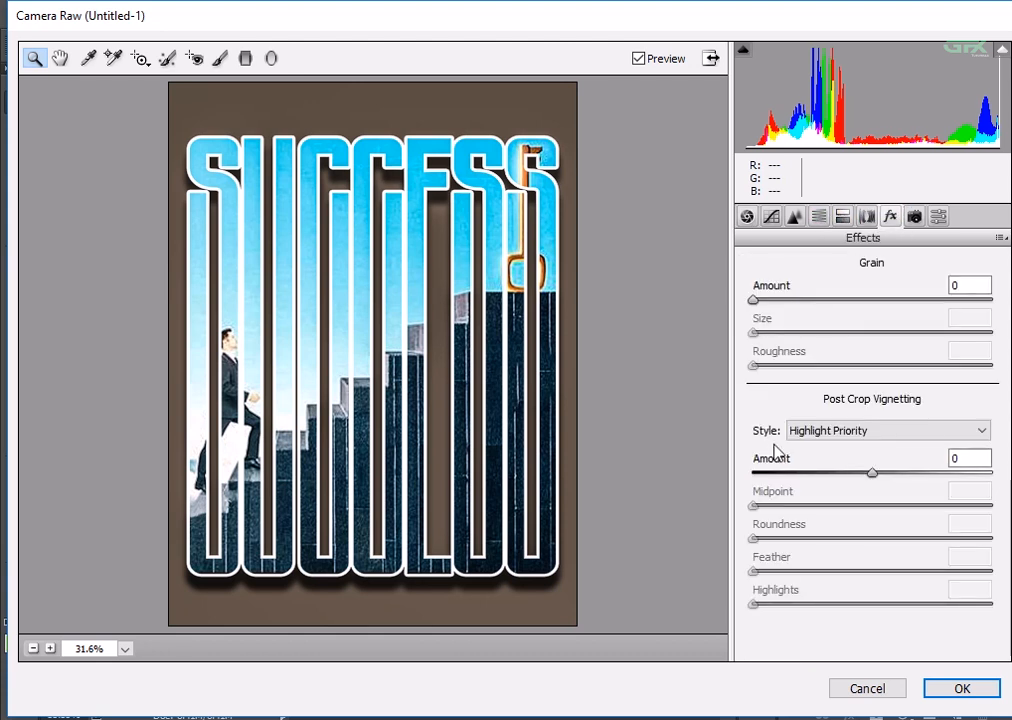
left_click(795, 217)
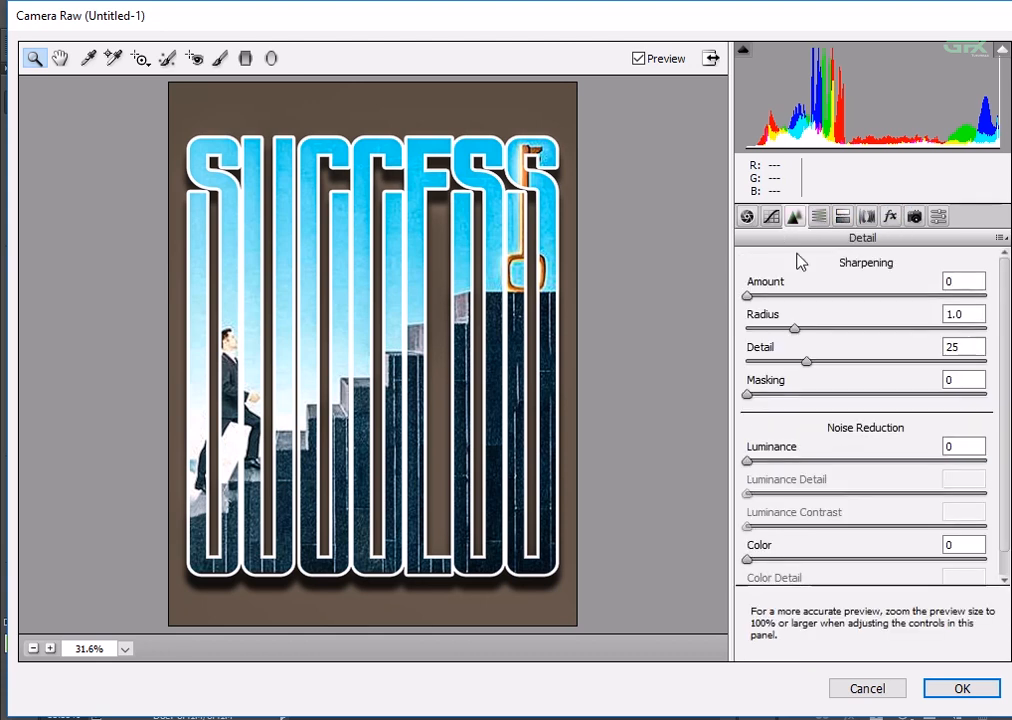
left_click_drag(748, 297, 772, 289)
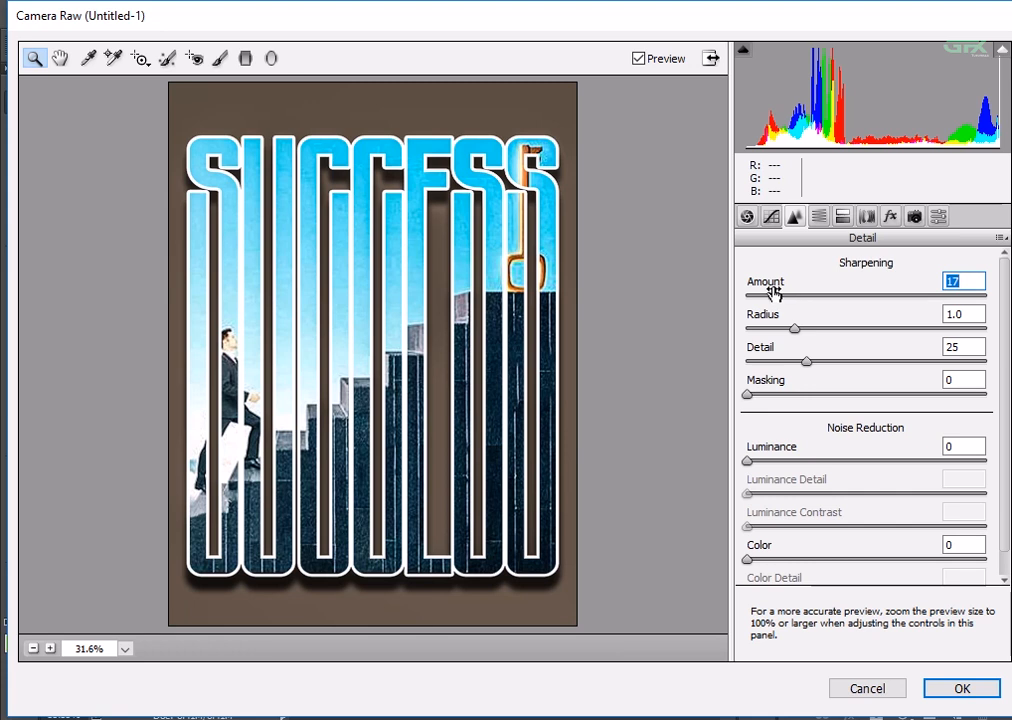
Reduce Clarity to +55 in the basic adjustments and apply the Camera Raw filter to the poster
left_click(748, 217)
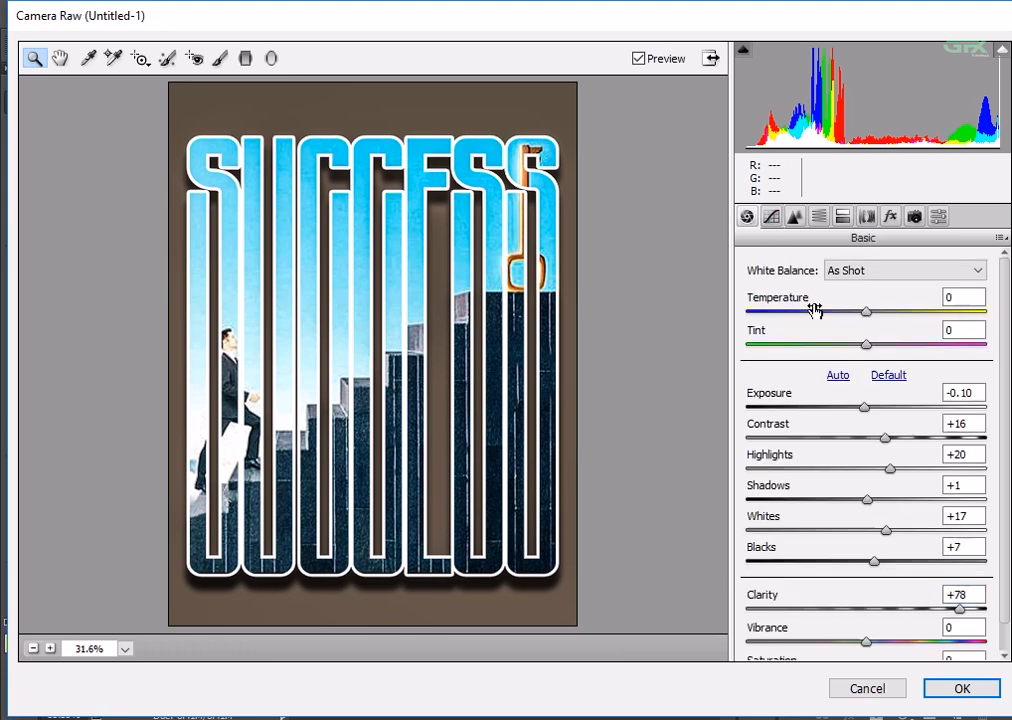
left_click_drag(960, 609, 934, 611)
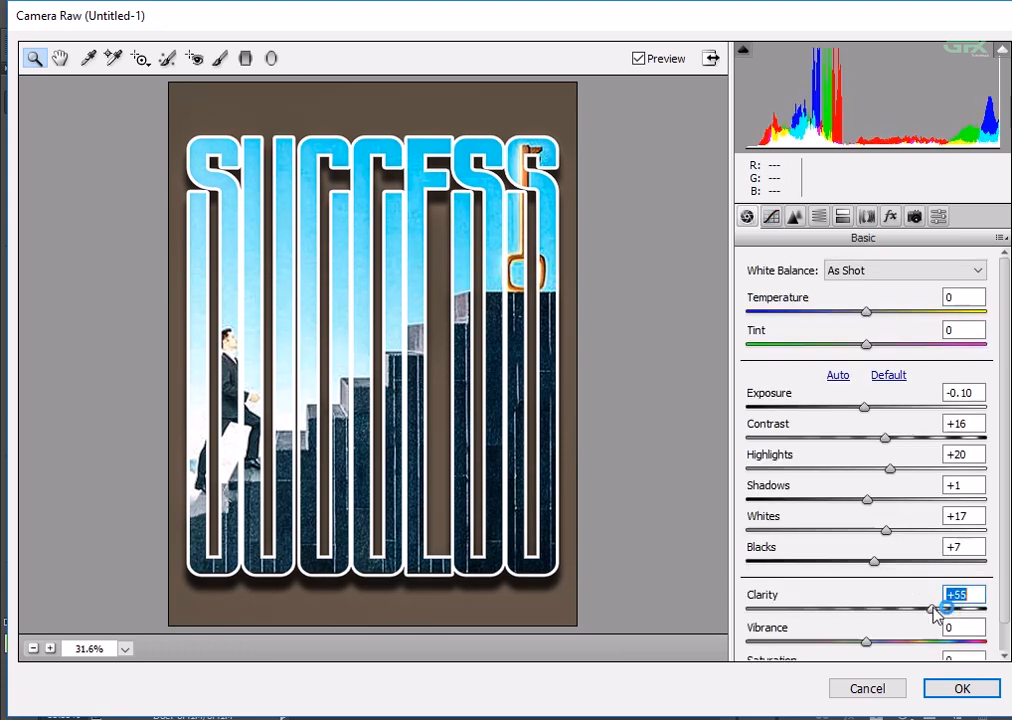
left_click(961, 689)
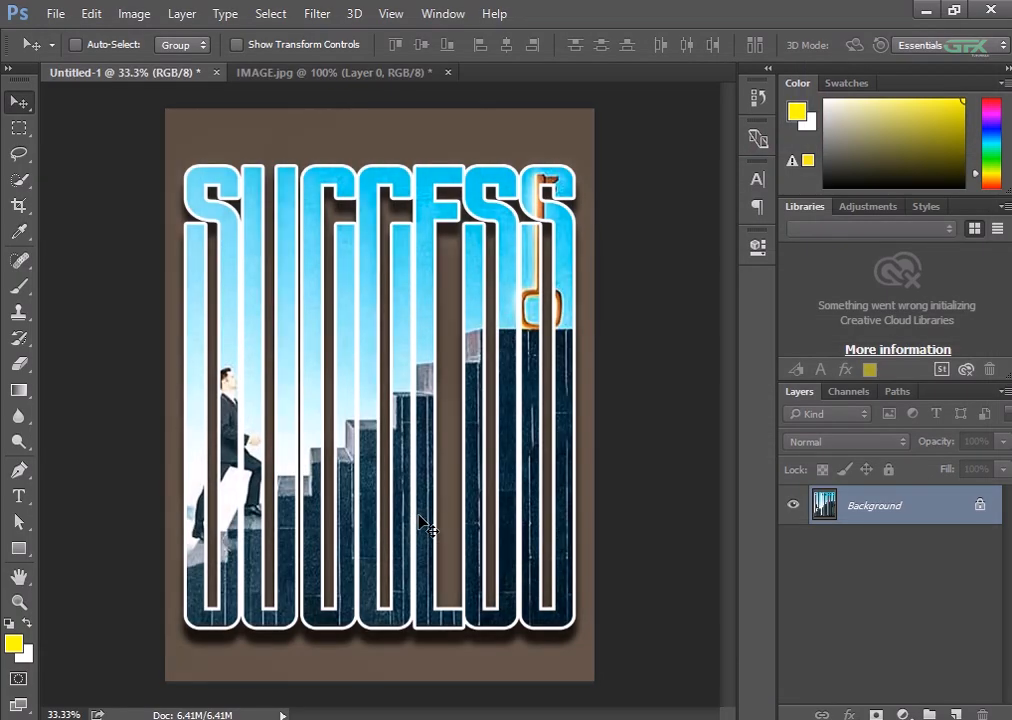